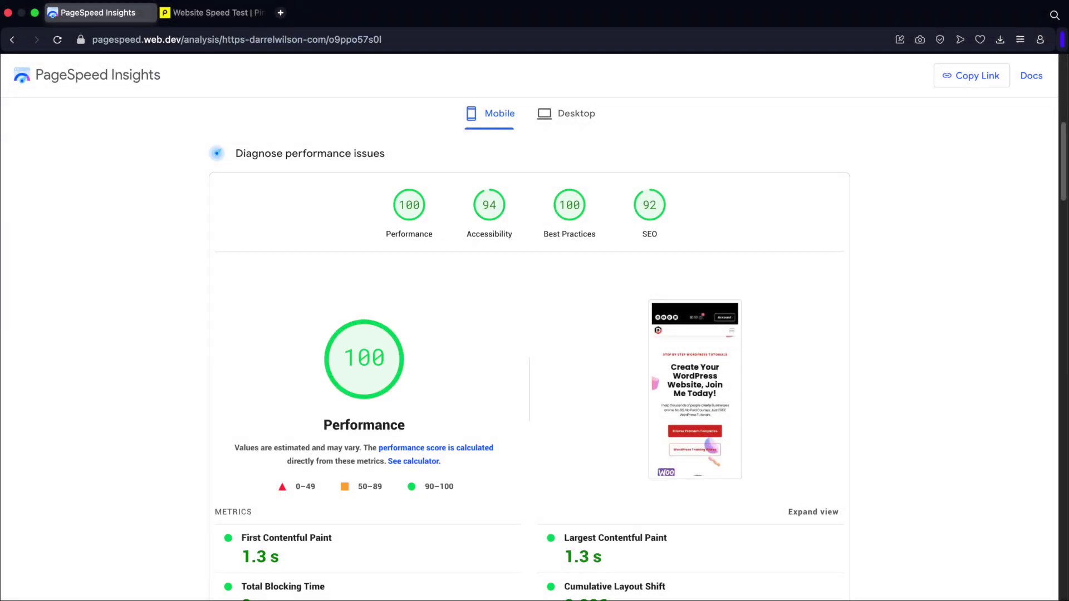
# Step: Show the PageSpeed Insights desktop results (Performance 94), then switch to the Pingdom results
pyautogui.click(566, 113)
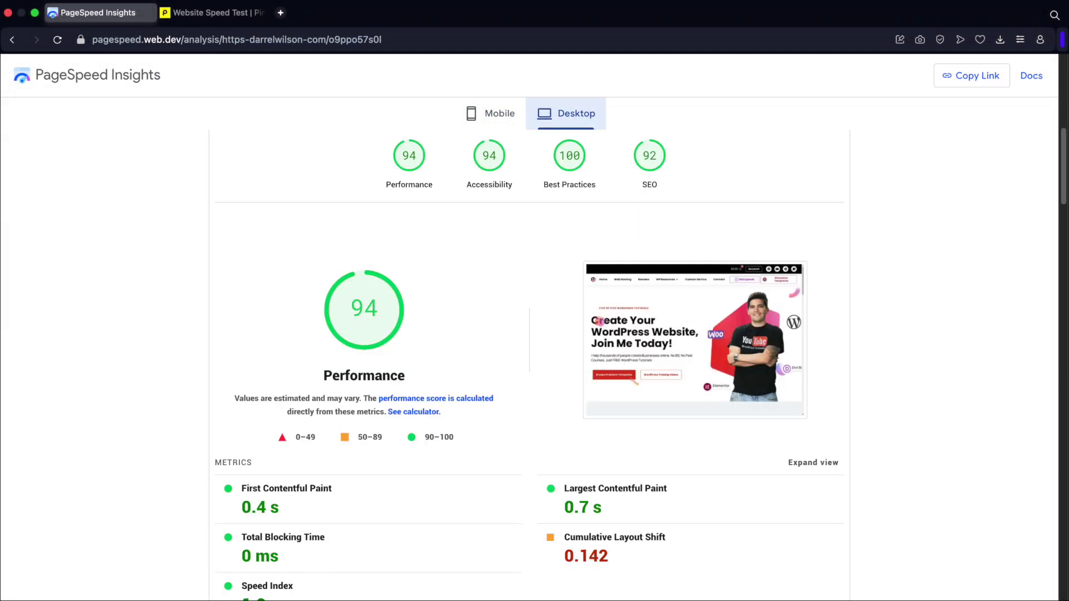
pyautogui.hotkey('ctrl', 'Tab')
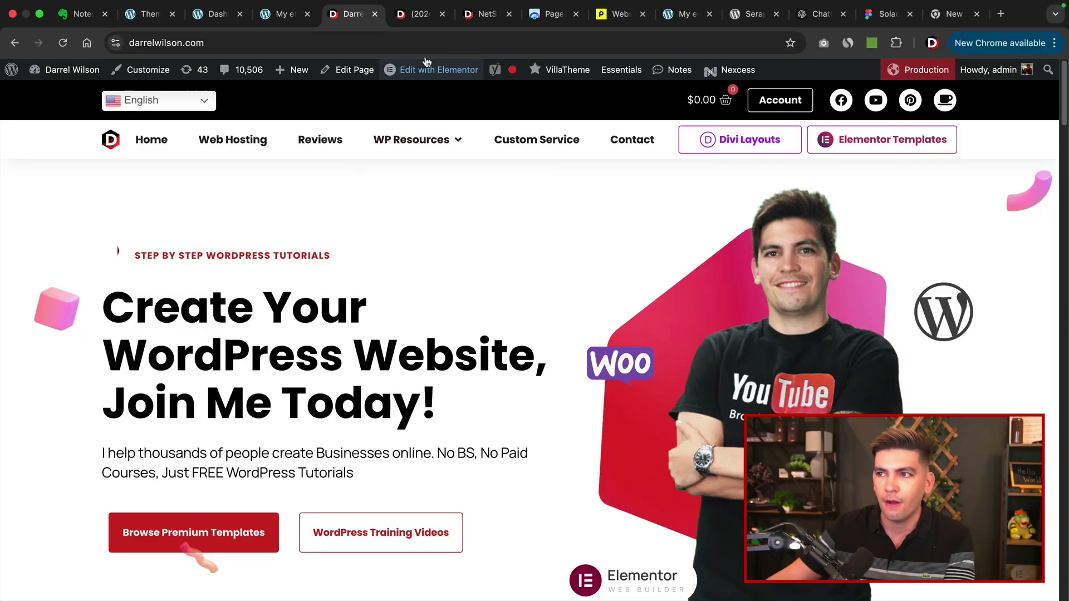
# Step: Browse the Elementor Pro templates category and the NetSafe template page
pyautogui.click(426, 25)
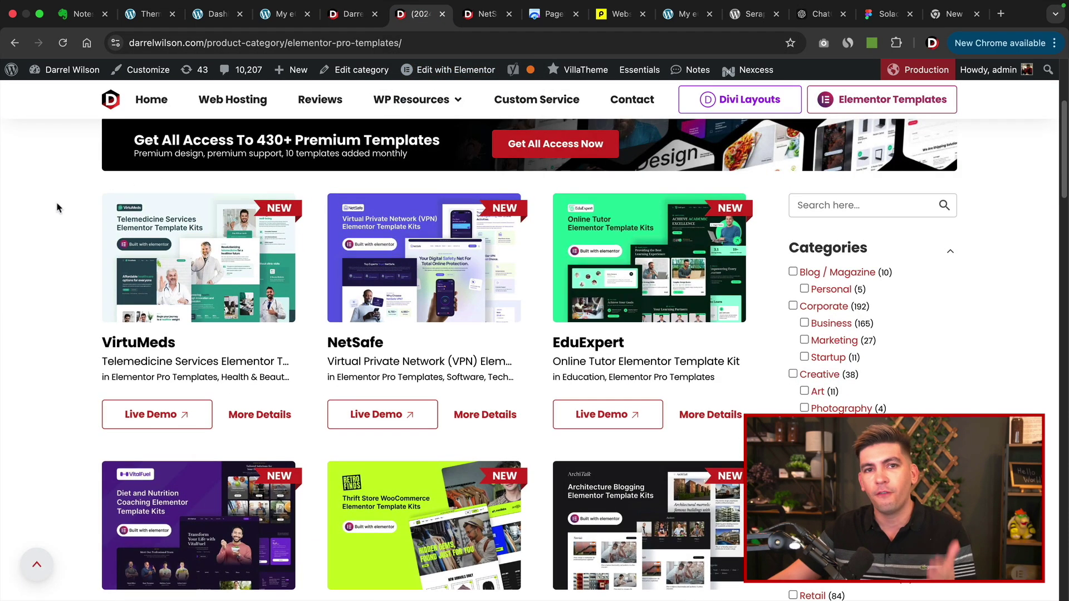
pyautogui.click(483, 14)
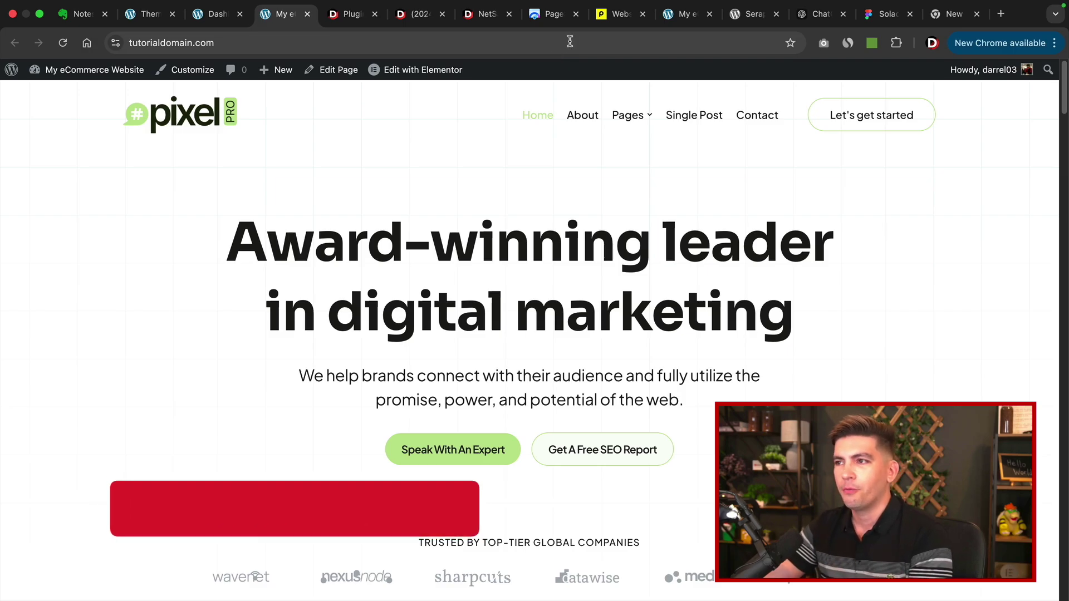
# Step: Review the test site's baseline scores: Pingdom 76 and mobile PageSpeed 75
pyautogui.click(618, 14)
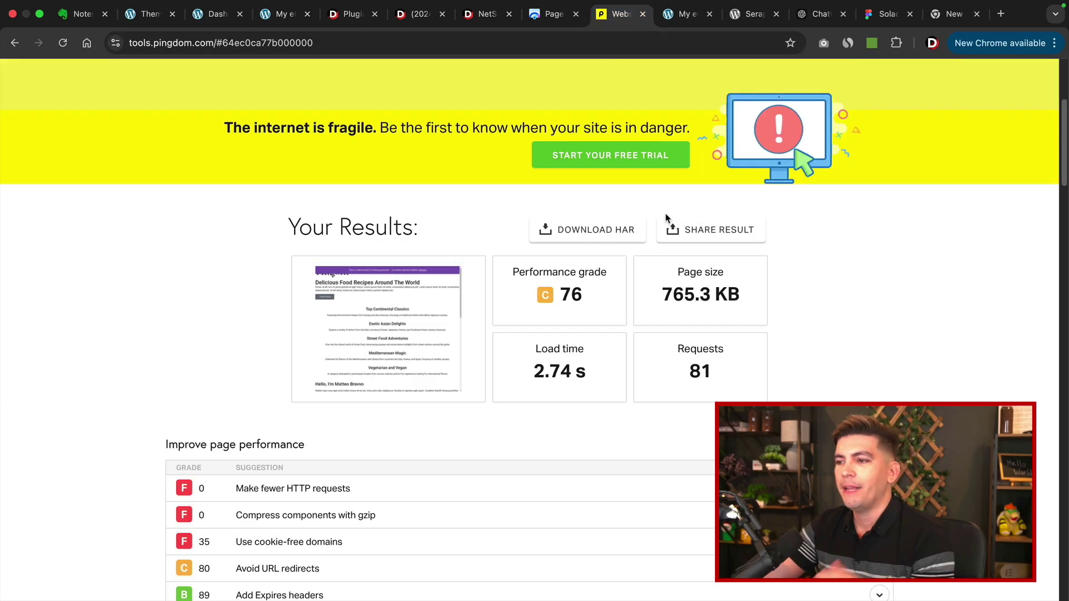
pyautogui.click(559, 16)
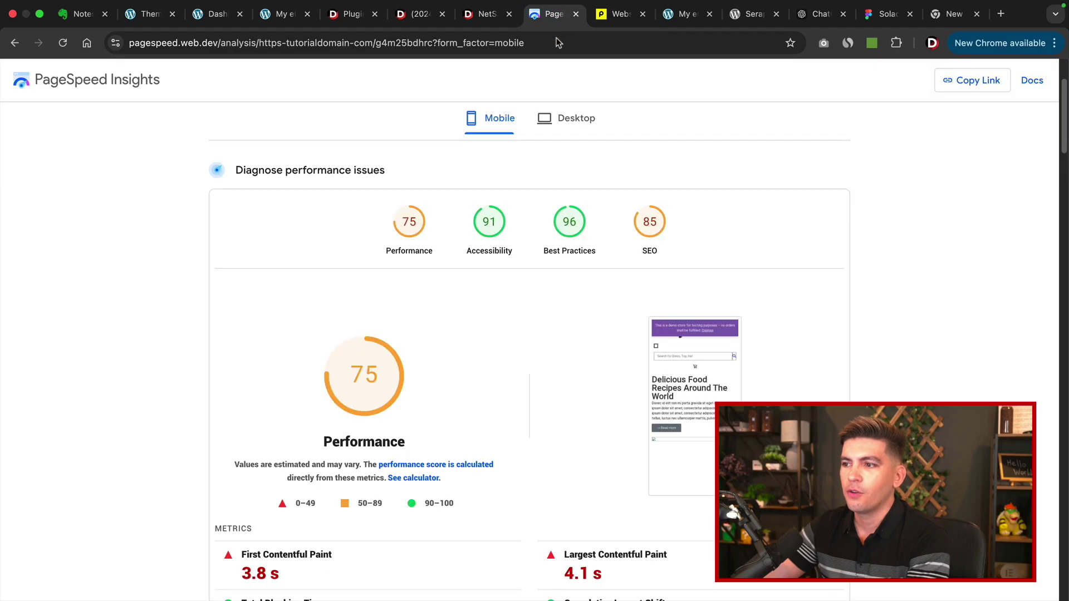
pyautogui.moveTo(399, 384)
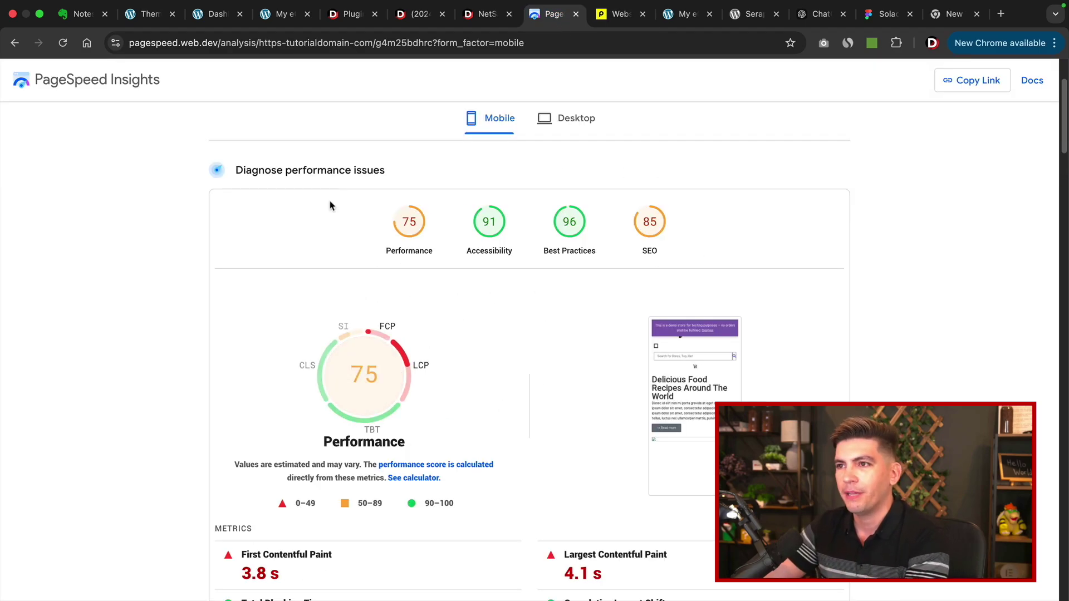
pyautogui.click(285, 17)
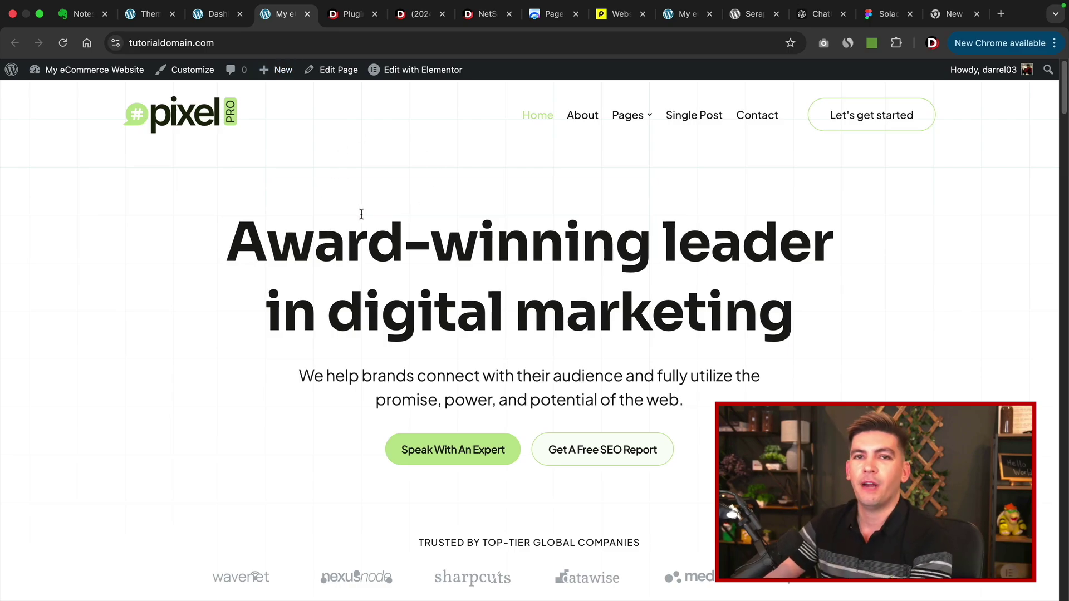
# Step: Look over the Solace theme details and its Starter Templates page, then return to the homepage
pyautogui.click(149, 14)
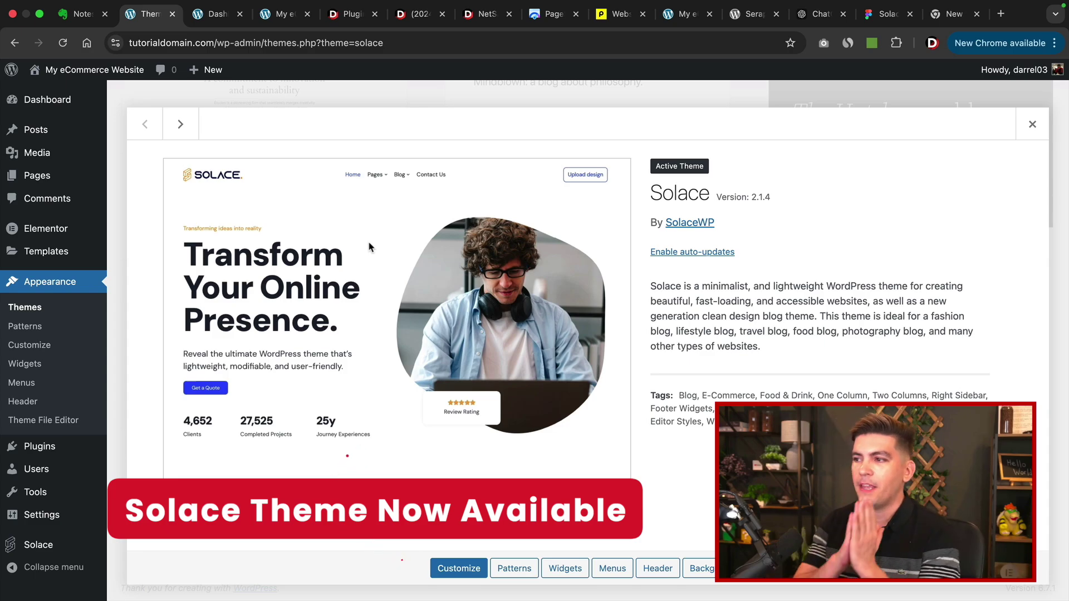
pyautogui.click(218, 21)
pyautogui.scroll(-3, 451, 319)
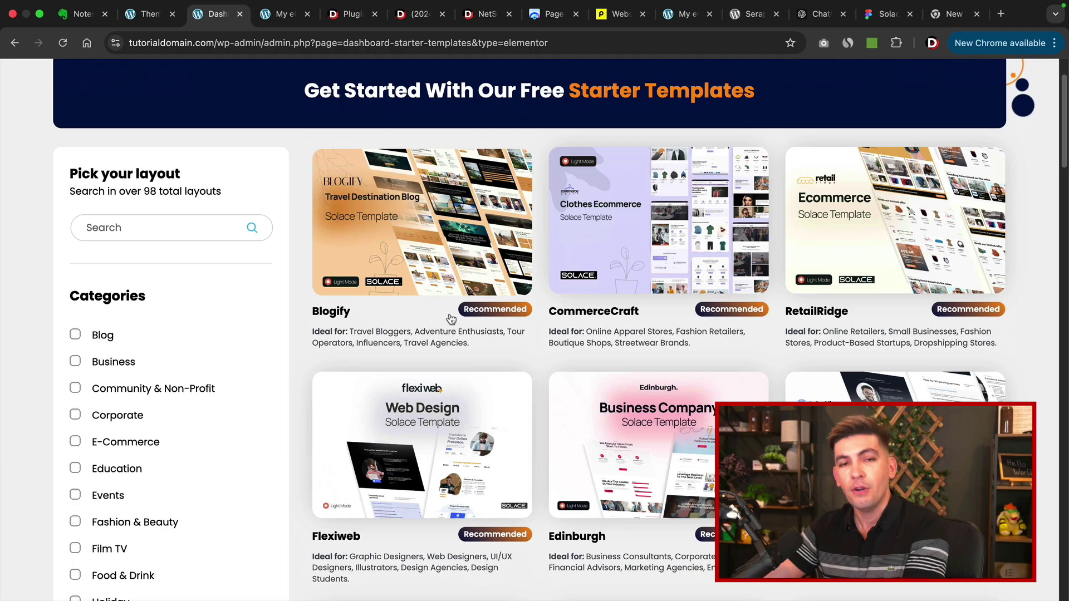
pyautogui.scroll(-4, 451, 318)
pyautogui.scroll(8, 451, 318)
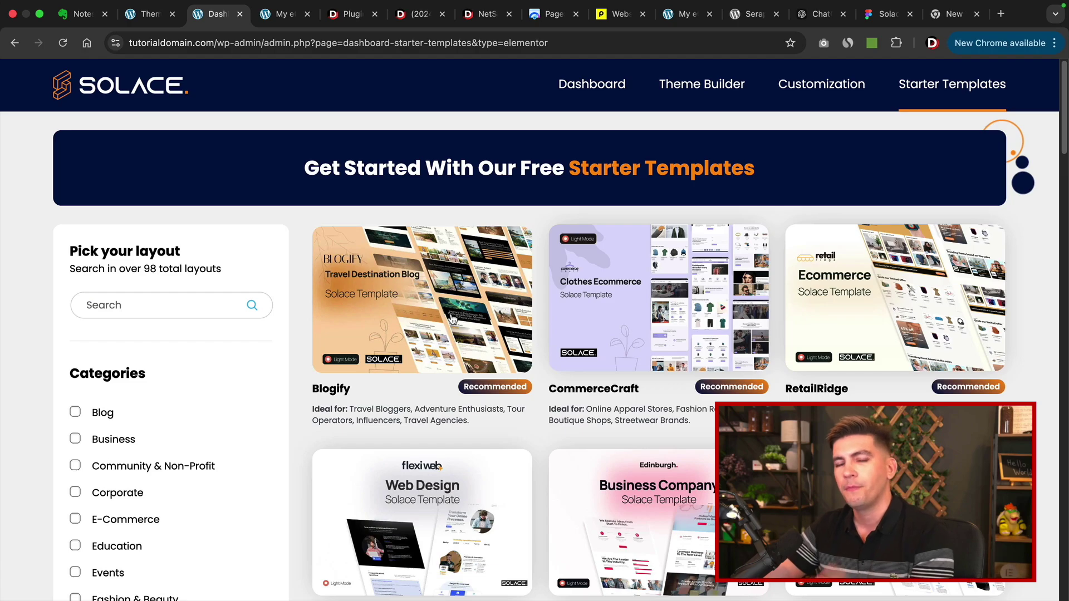
pyautogui.click(285, 17)
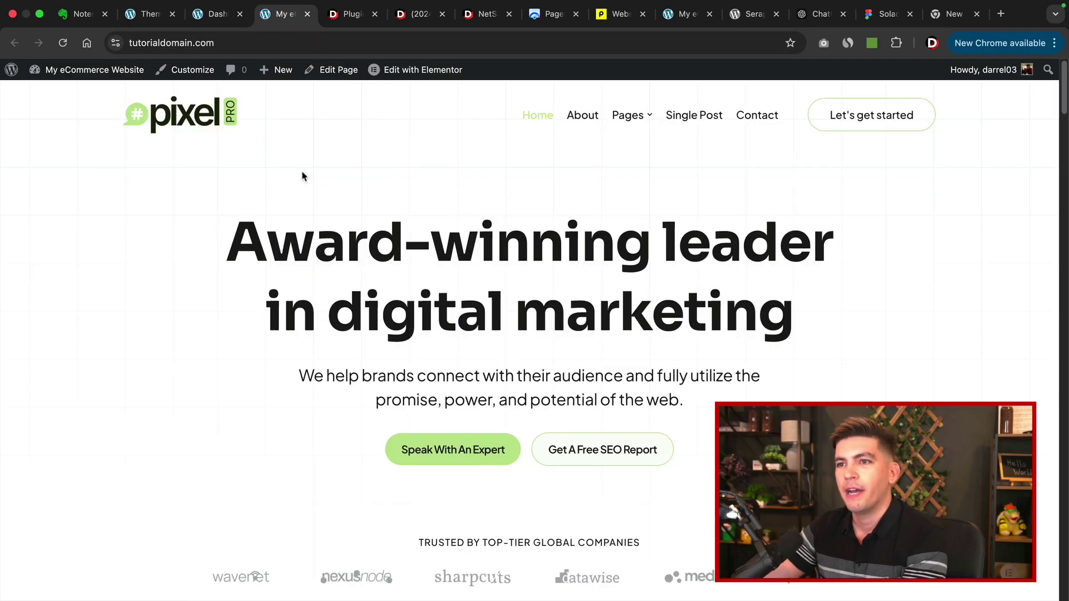
# Step: Search the plugin directory for 'seraph' from the Add New Plugin page
pyautogui.moveTo(105, 70)
pyautogui.click(85, 96)
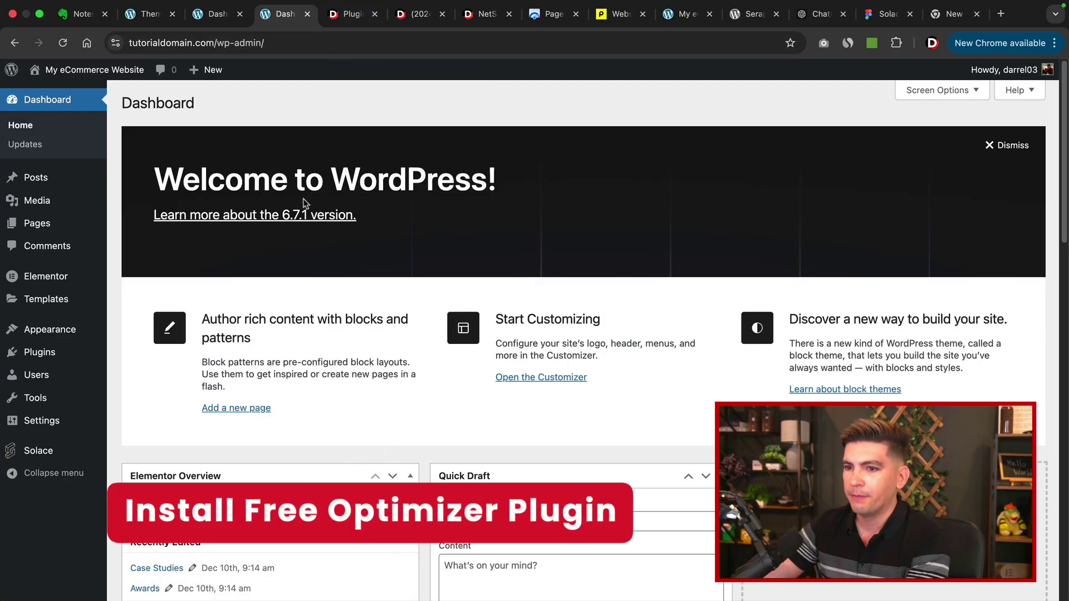
pyautogui.moveTo(52, 359)
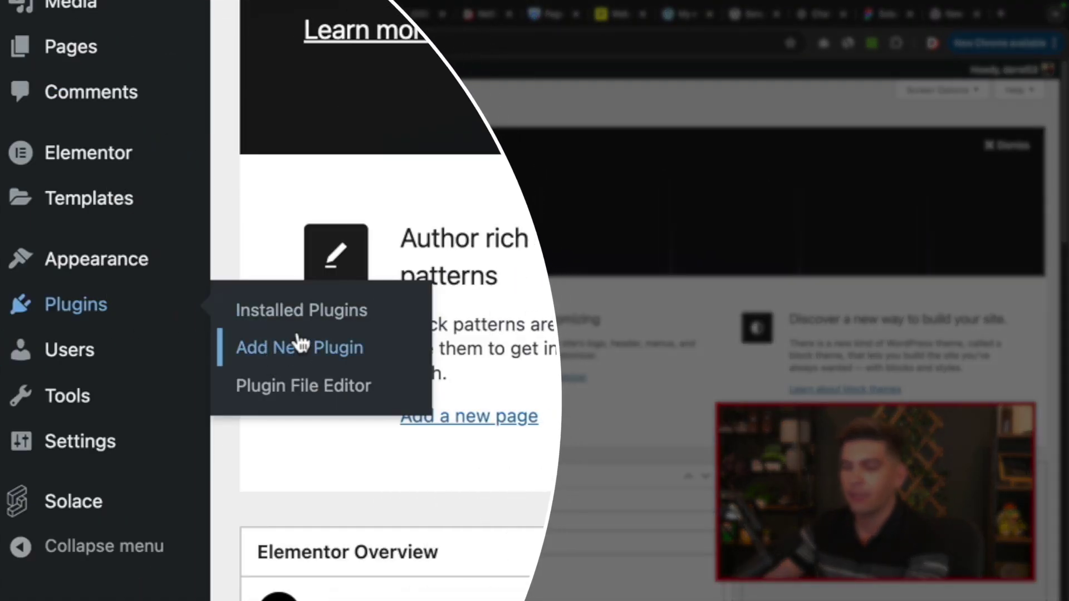
pyautogui.click(301, 348)
pyautogui.click(807, 144)
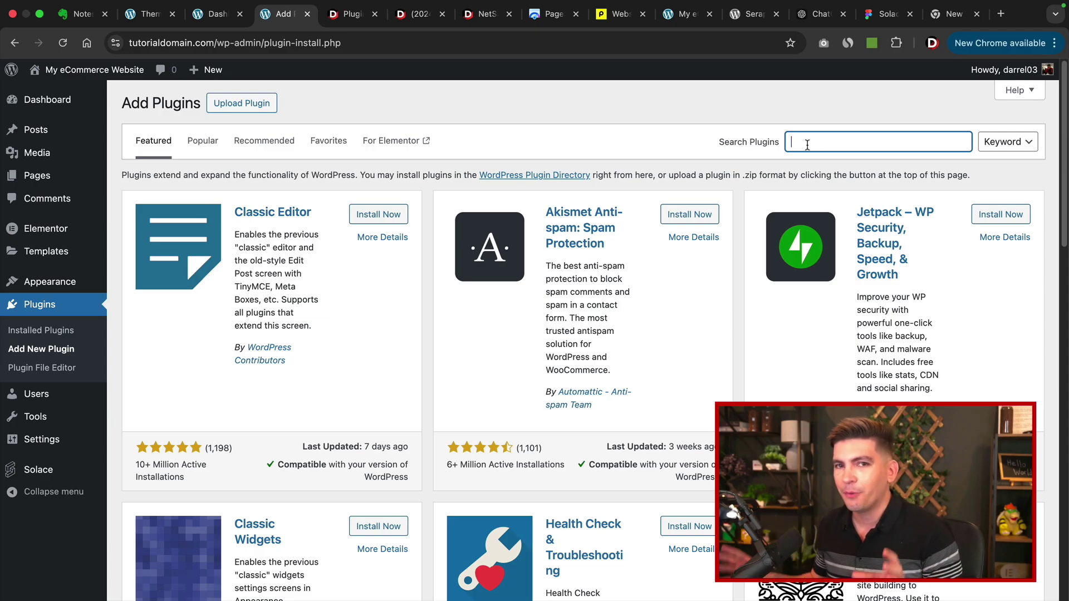
pyautogui.write('seraph')
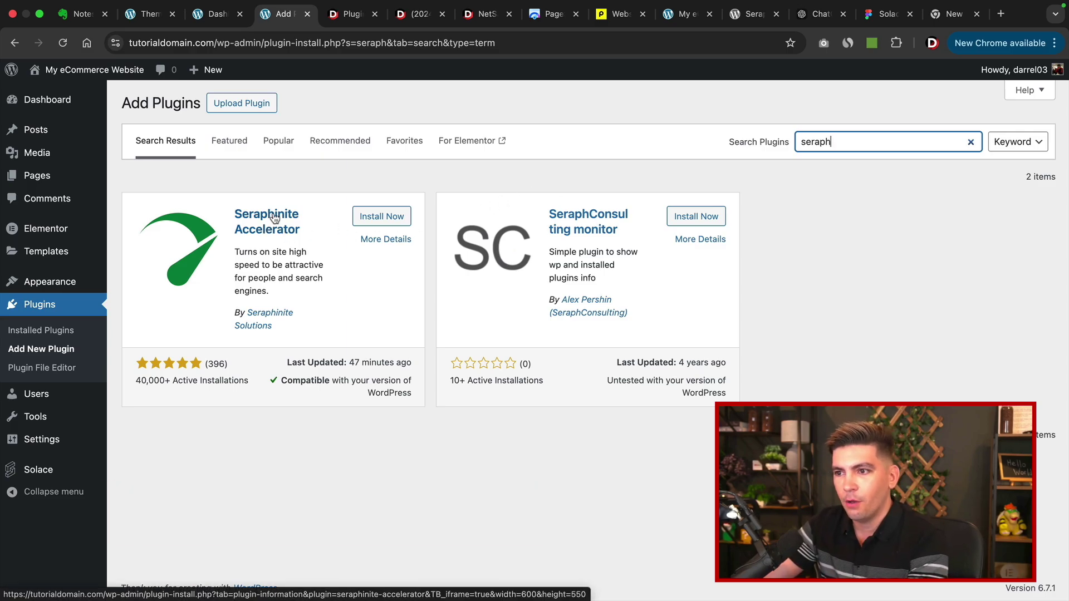
# Step: Review the Seraphinite Accelerator plugin details and install it
pyautogui.click(274, 219)
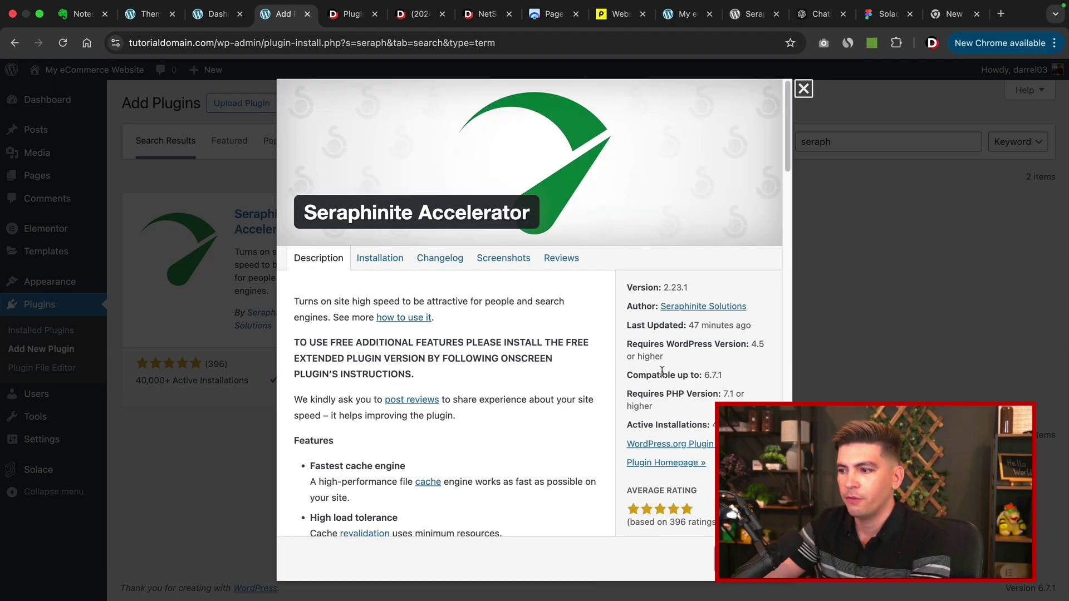
pyautogui.scroll(-4, 664, 372)
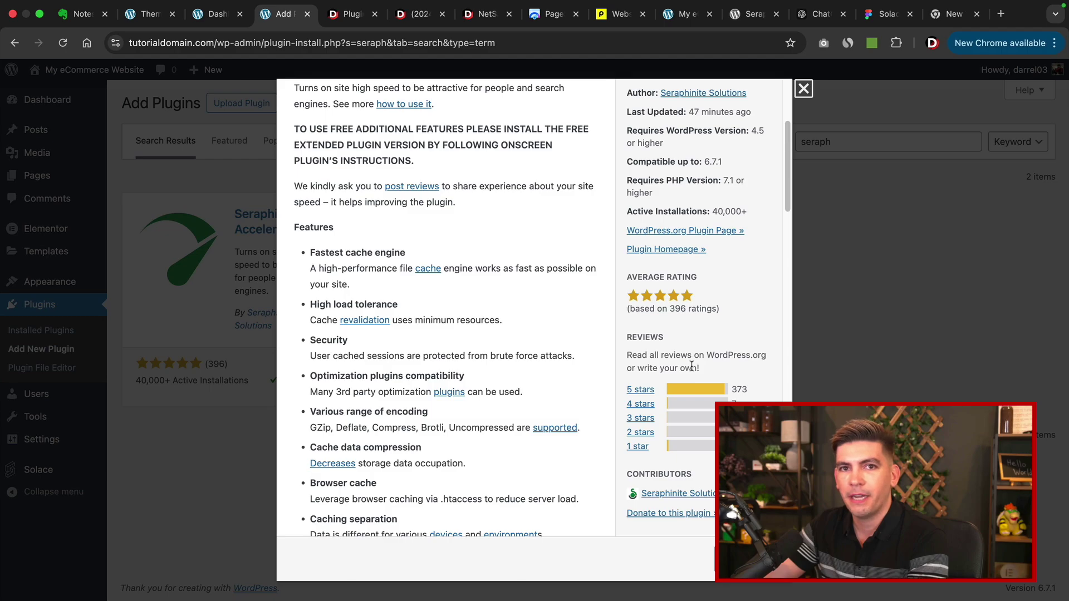
pyautogui.scroll(4, 686, 352)
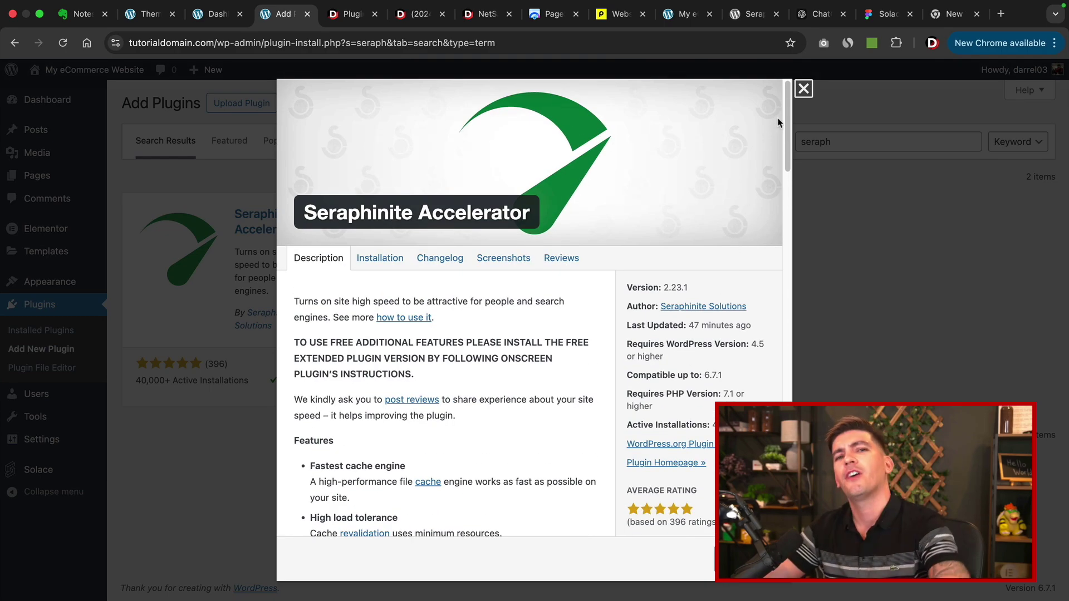
pyautogui.click(804, 87)
pyautogui.click(388, 220)
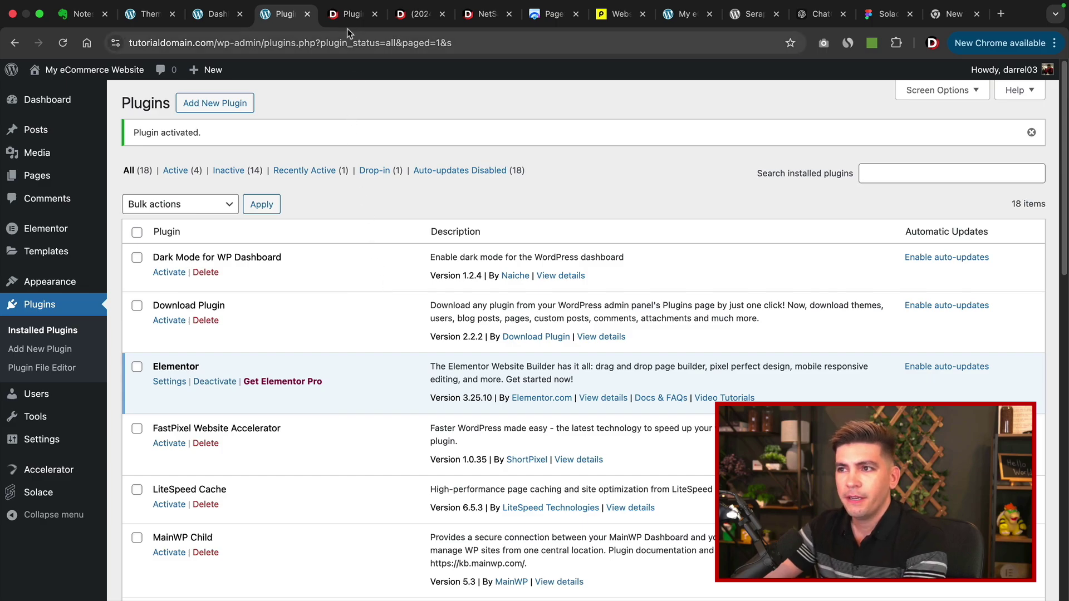
pyautogui.click(352, 23)
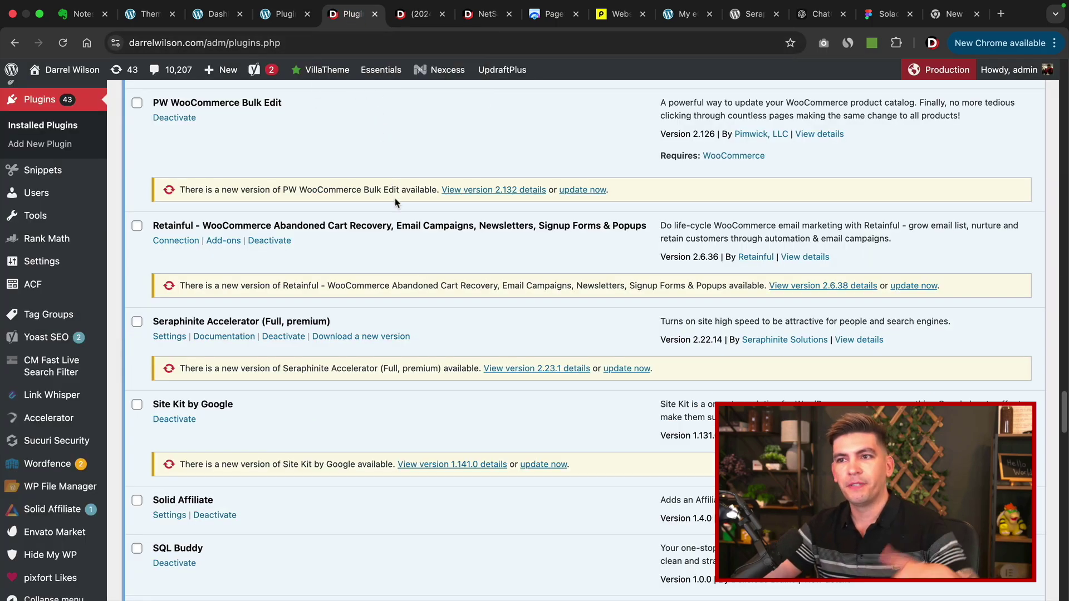
pyautogui.moveTo(312, 43); pyautogui.dragTo(171, 43)
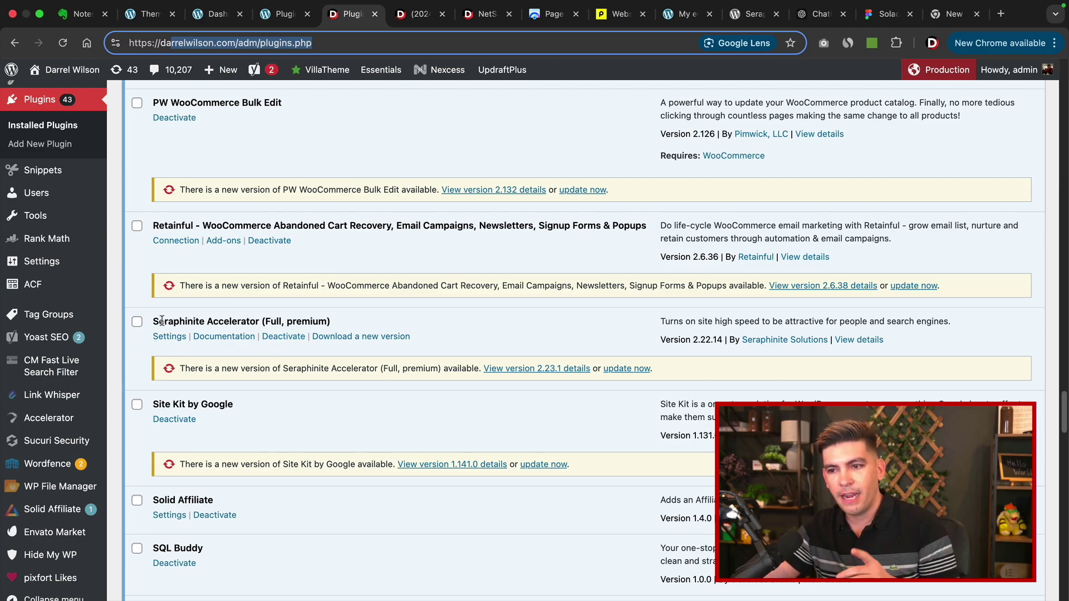
pyautogui.moveTo(161, 322); pyautogui.dragTo(316, 322)
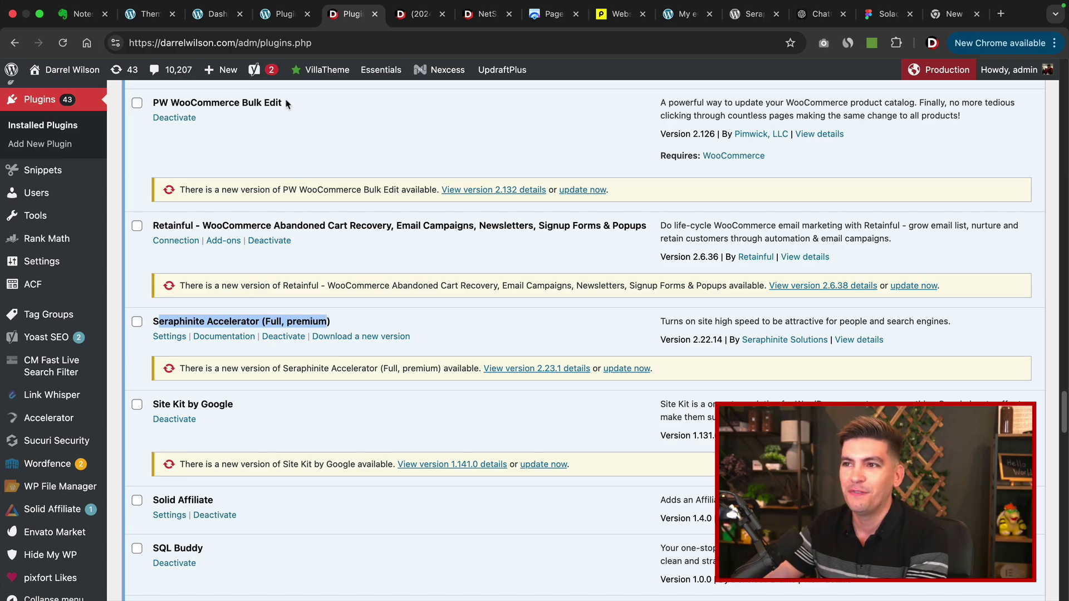
pyautogui.click(282, 15)
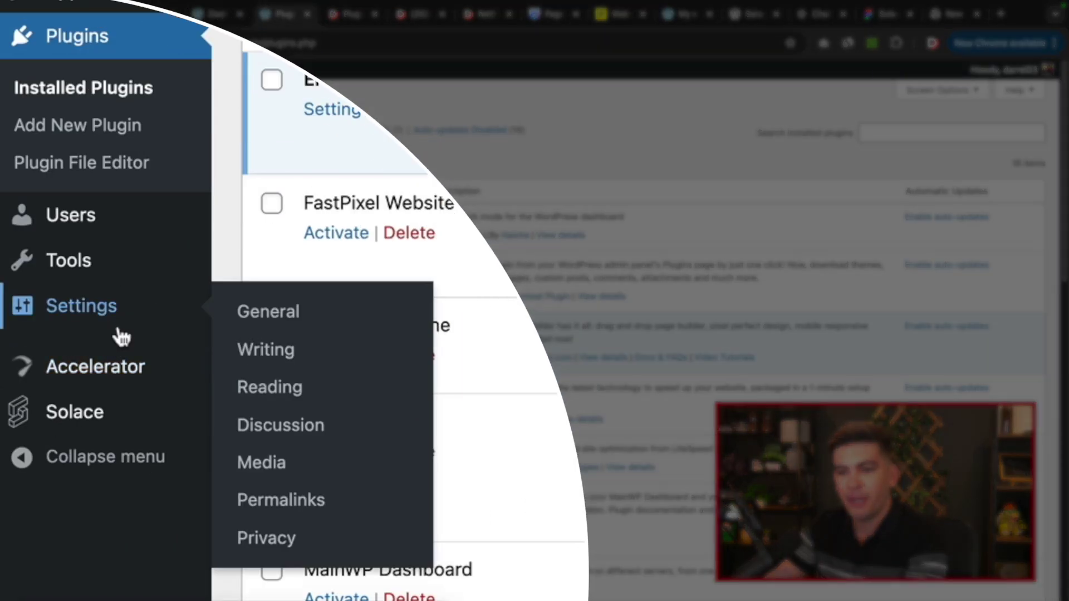
# Step: Download the free extended Accelerator plugin from s-sols.com and confirm Accelerator.zip (715 KB) arrived
pyautogui.moveTo(26, 469)
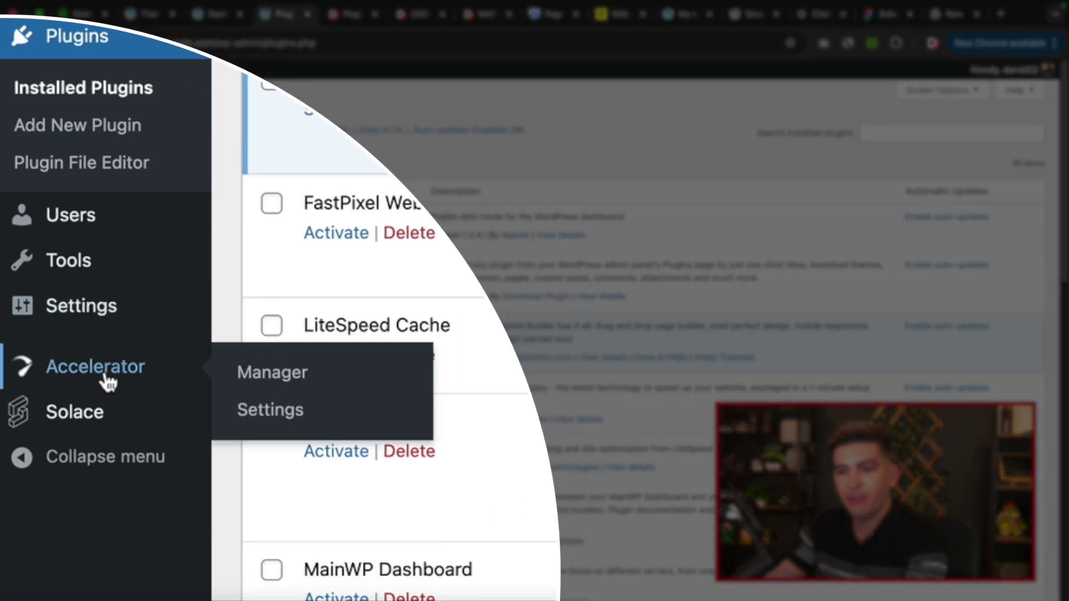
pyautogui.click(262, 415)
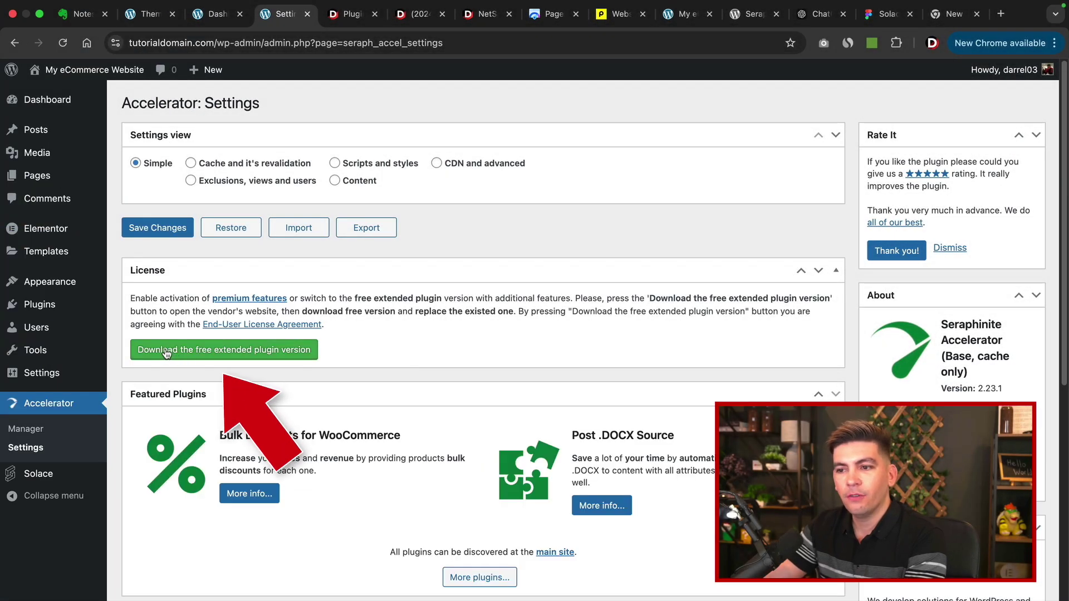
pyautogui.click(239, 351)
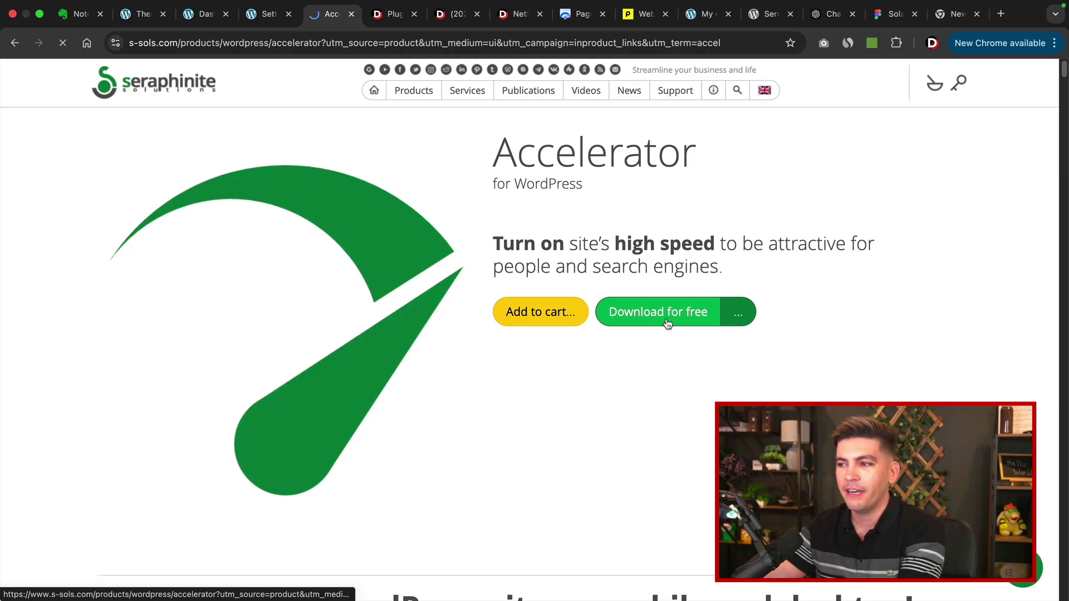
pyautogui.click(908, 45)
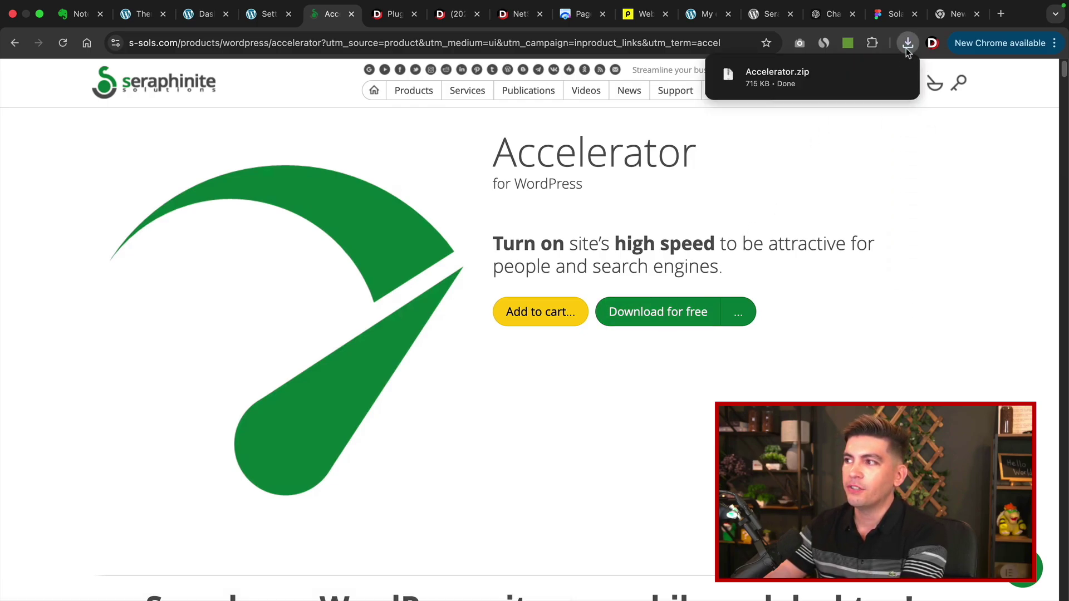
# Step: Upload Accelerator.zip through Add New Plugin > Upload Plugin and install it
pyautogui.click(272, 19)
pyautogui.moveTo(82, 315)
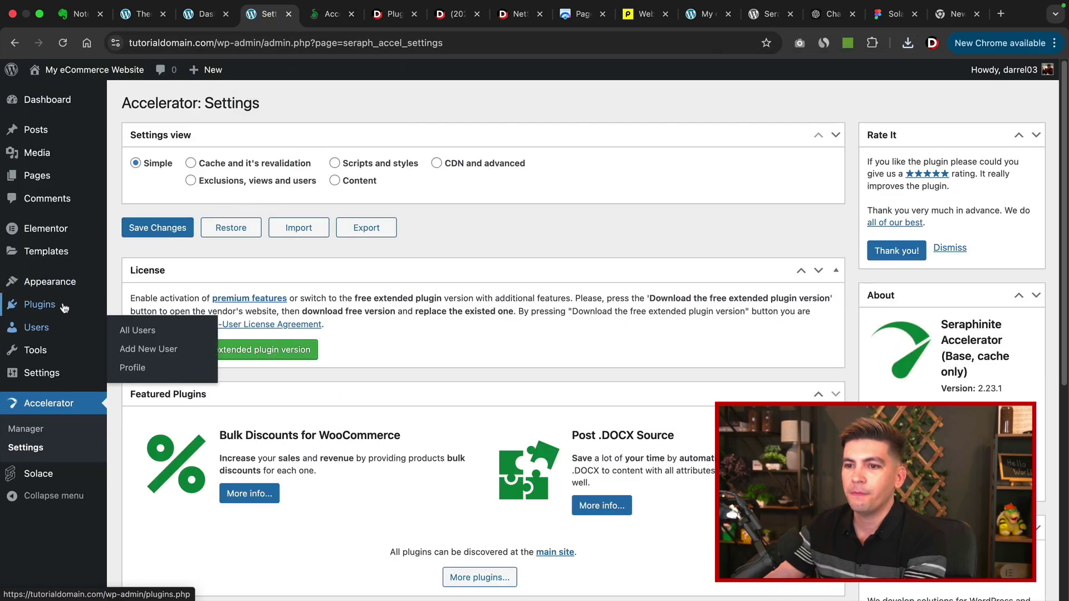
pyautogui.click(131, 330)
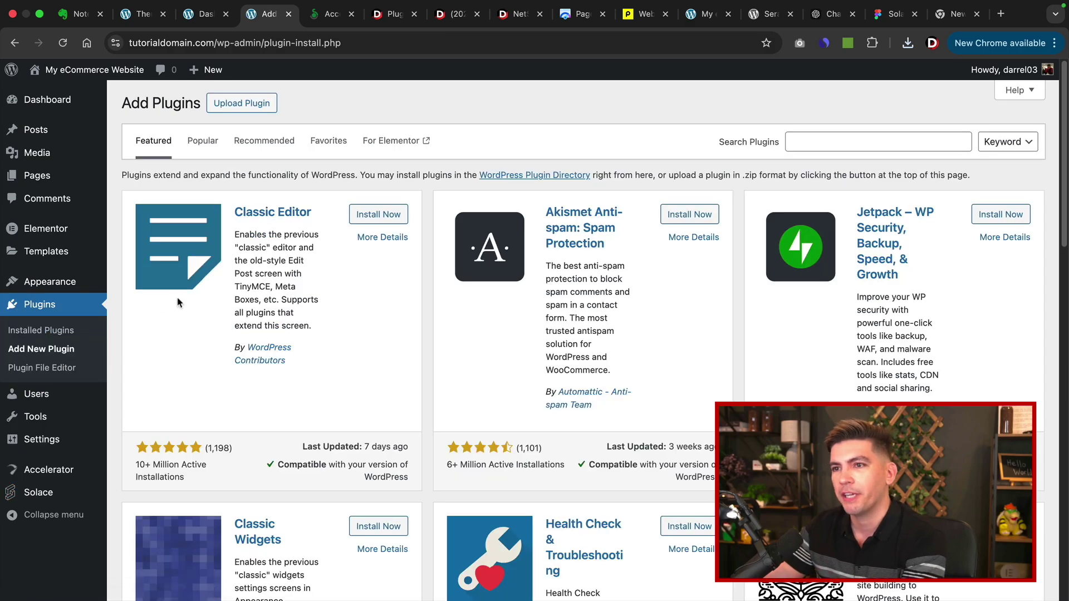
pyautogui.click(244, 106)
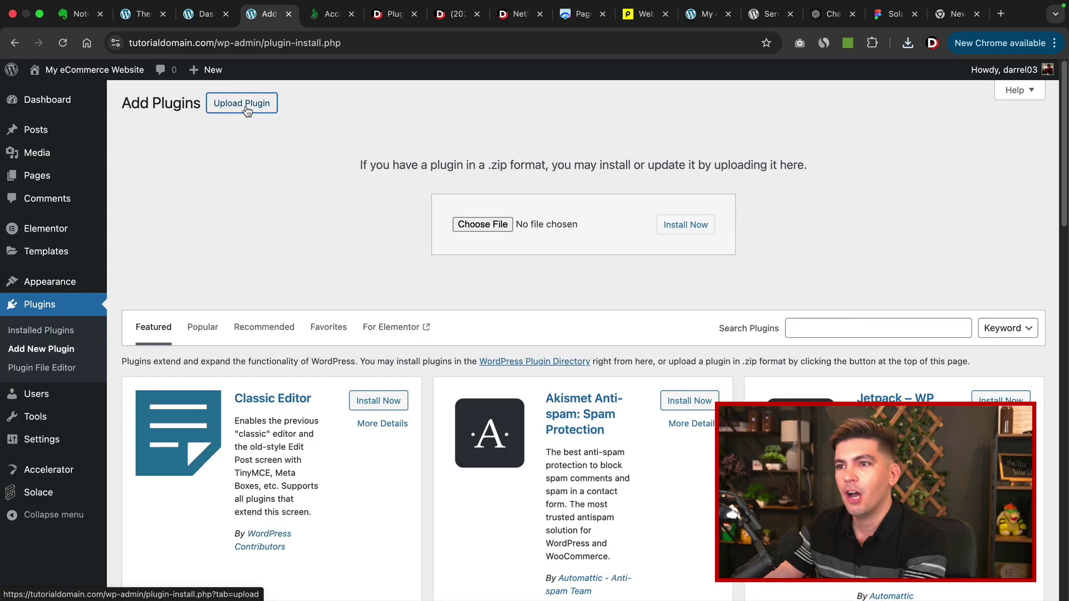
pyautogui.click(461, 225)
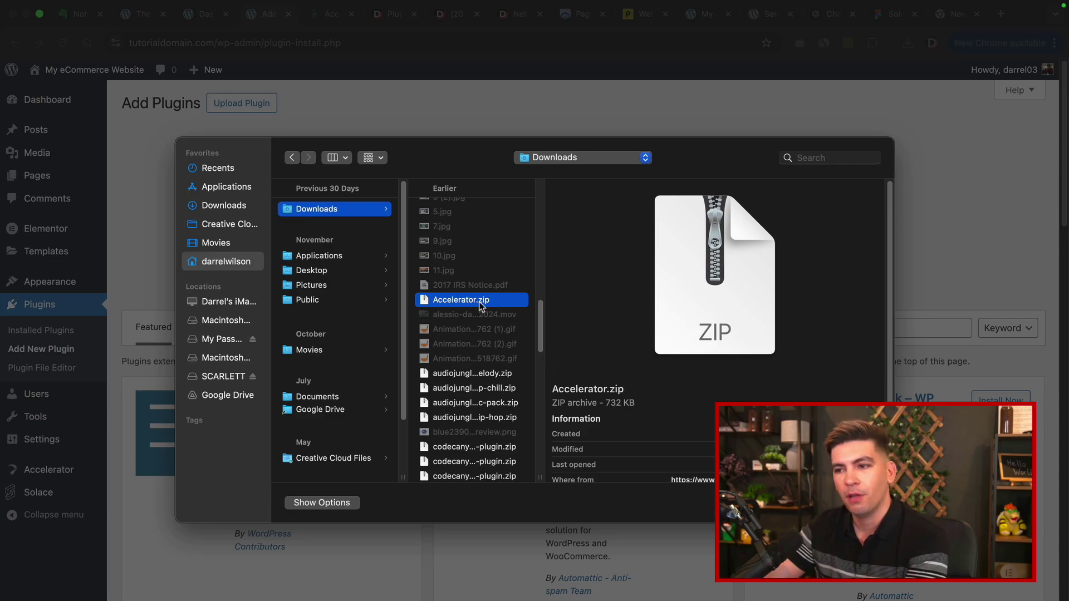
pyautogui.press('Return')
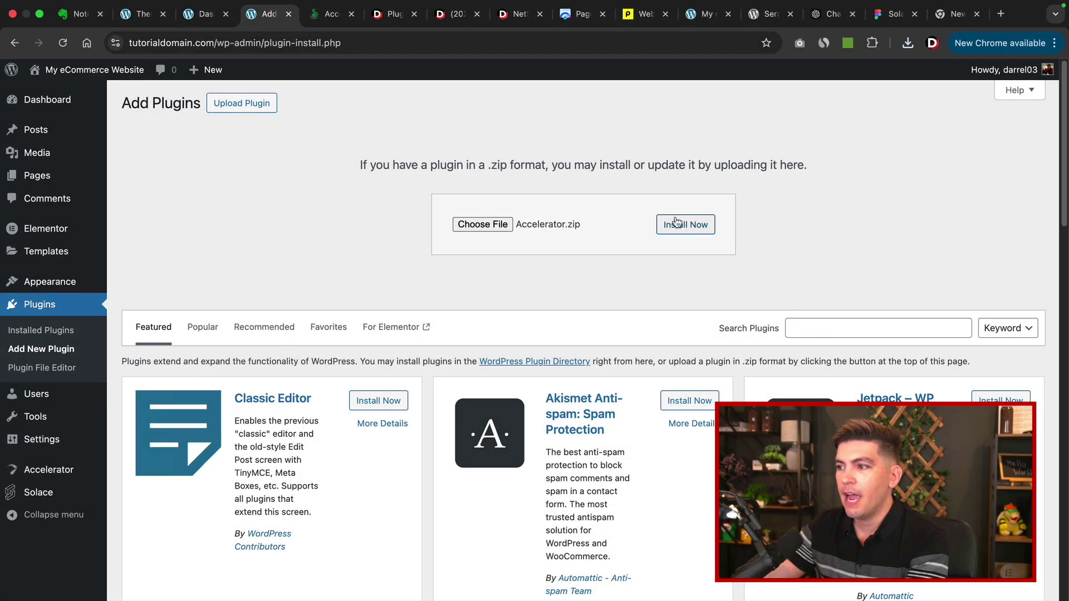
pyautogui.click(682, 228)
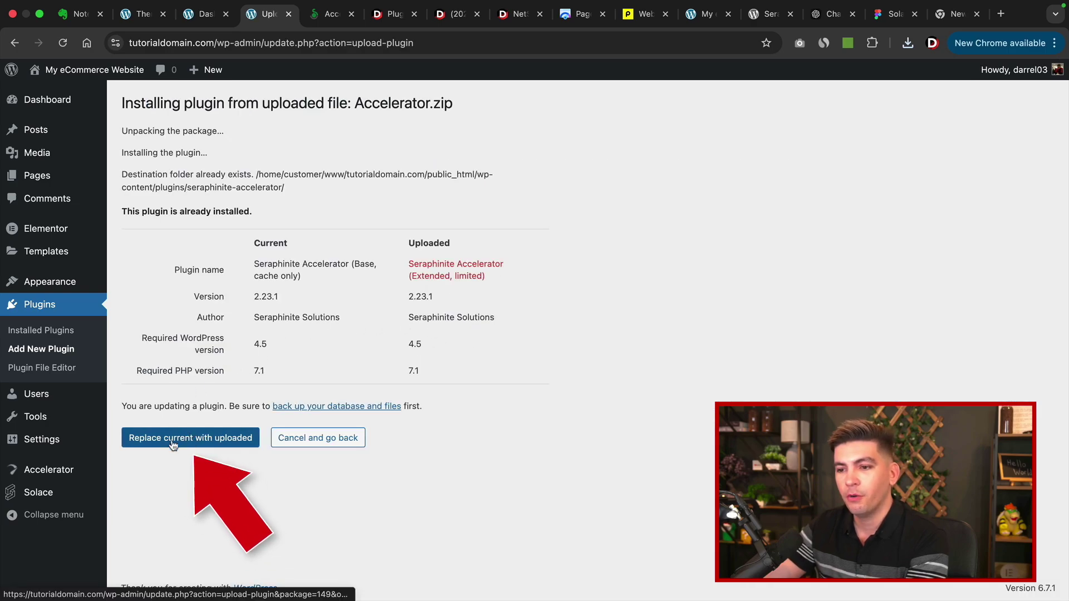
# Step: Replace the current Accelerator with the uploaded 2.23.1 version and begin the setup wizard
pyautogui.click(176, 441)
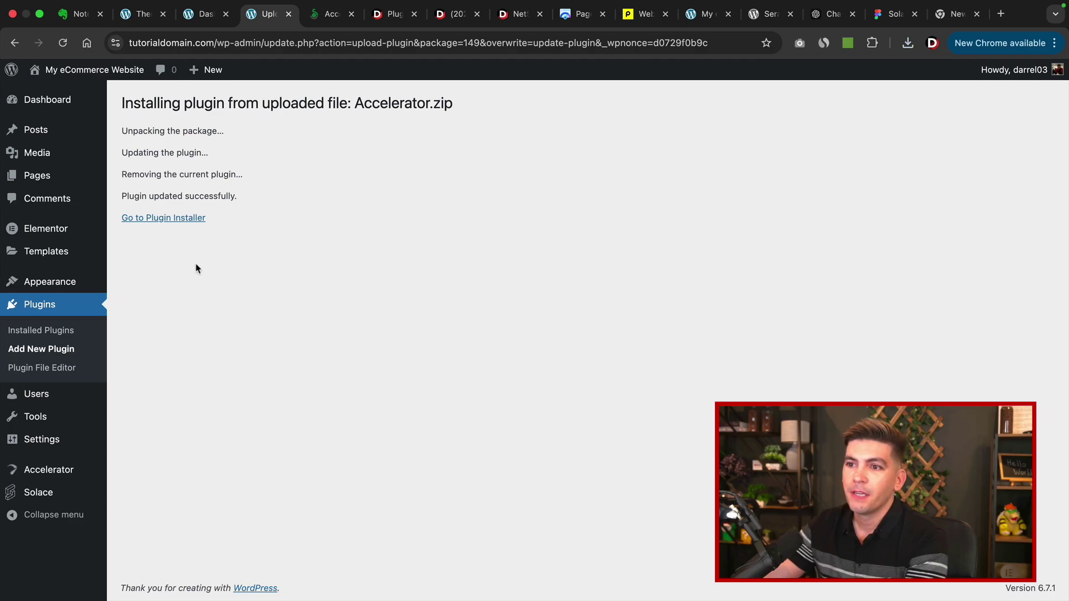
pyautogui.click(162, 221)
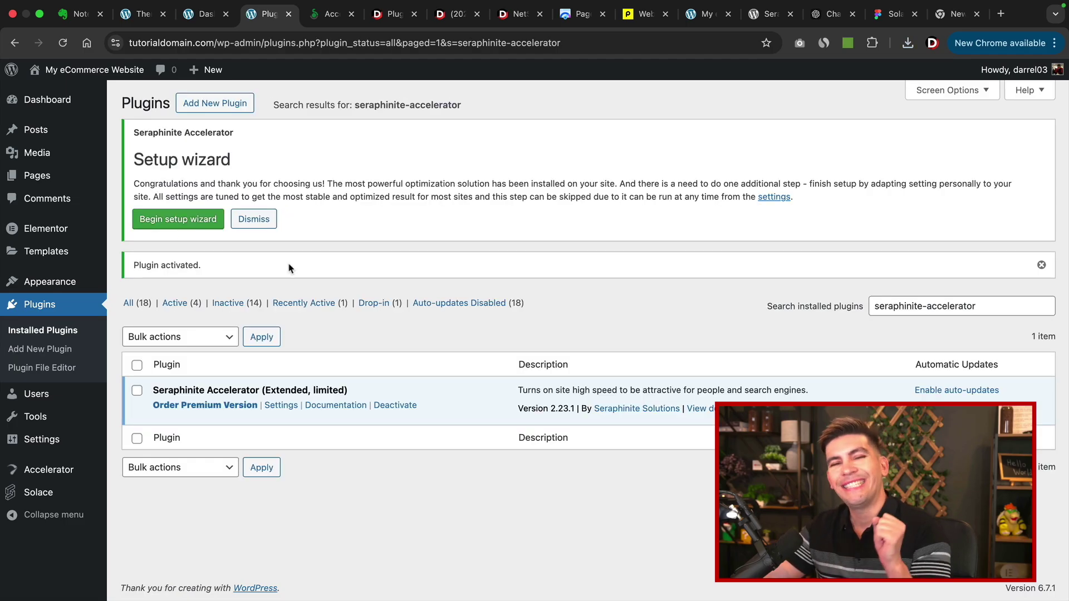
pyautogui.click(173, 219)
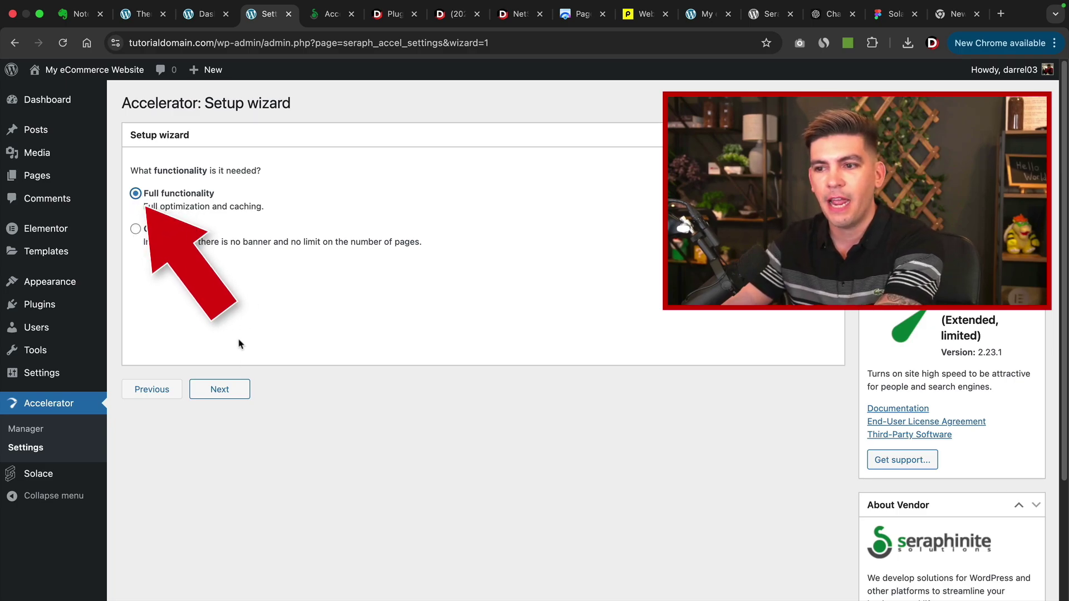
# Step: Keep Full functionality, pass the self-diagnosis checks, and continue to the optimization-mode question
pyautogui.click(226, 389)
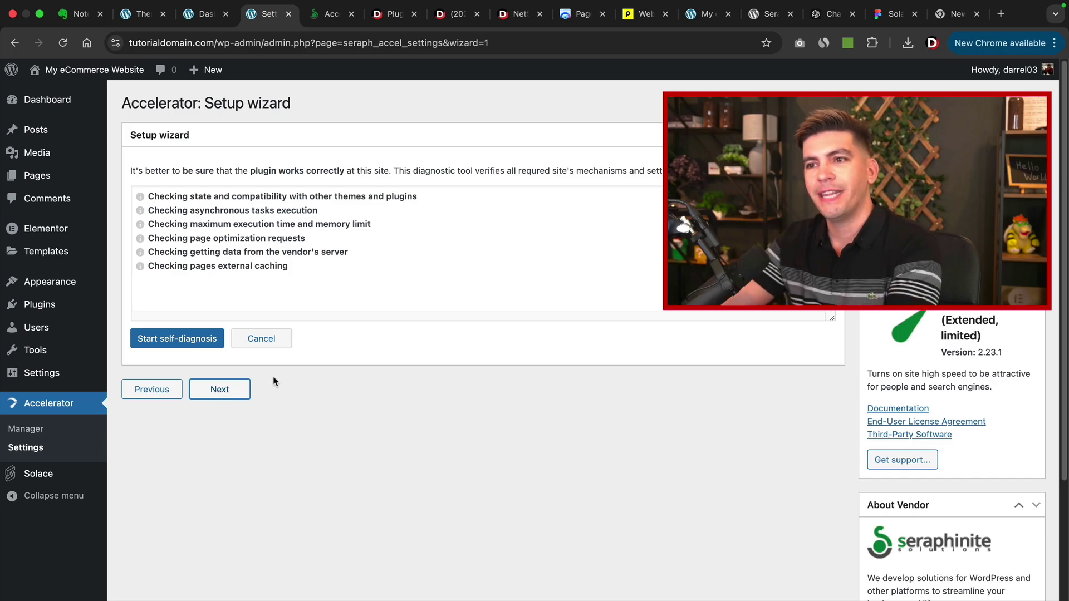
pyautogui.click(188, 343)
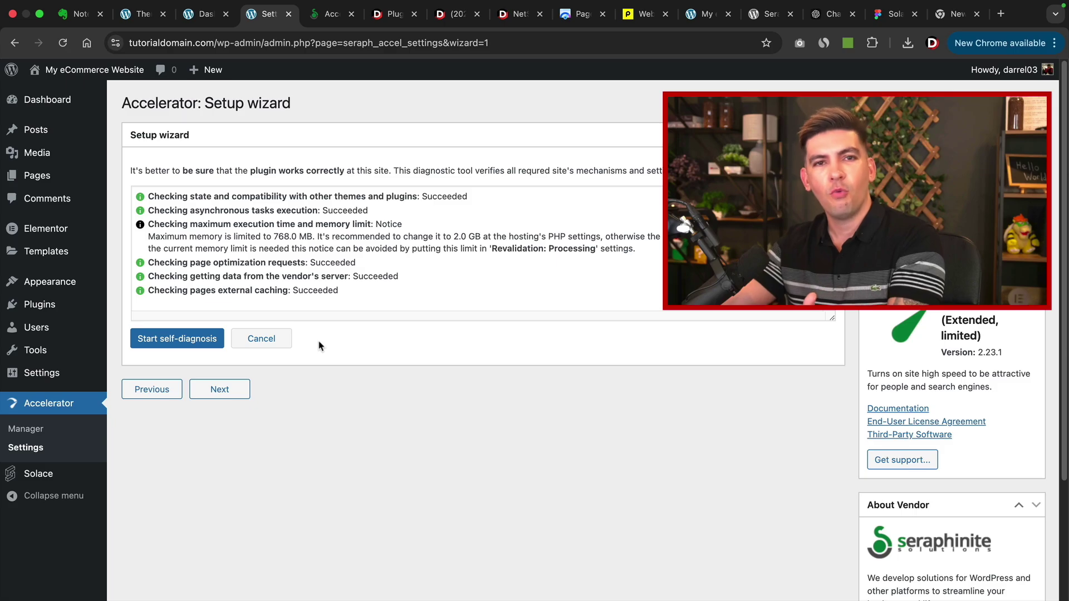
pyautogui.click(226, 393)
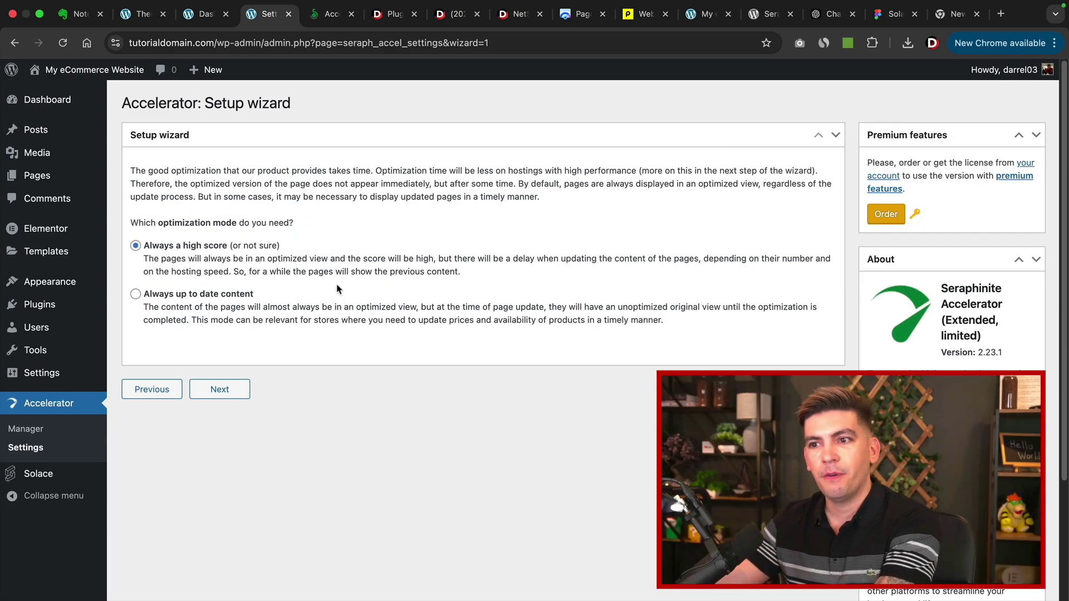
pyautogui.click(136, 295)
pyautogui.click(135, 246)
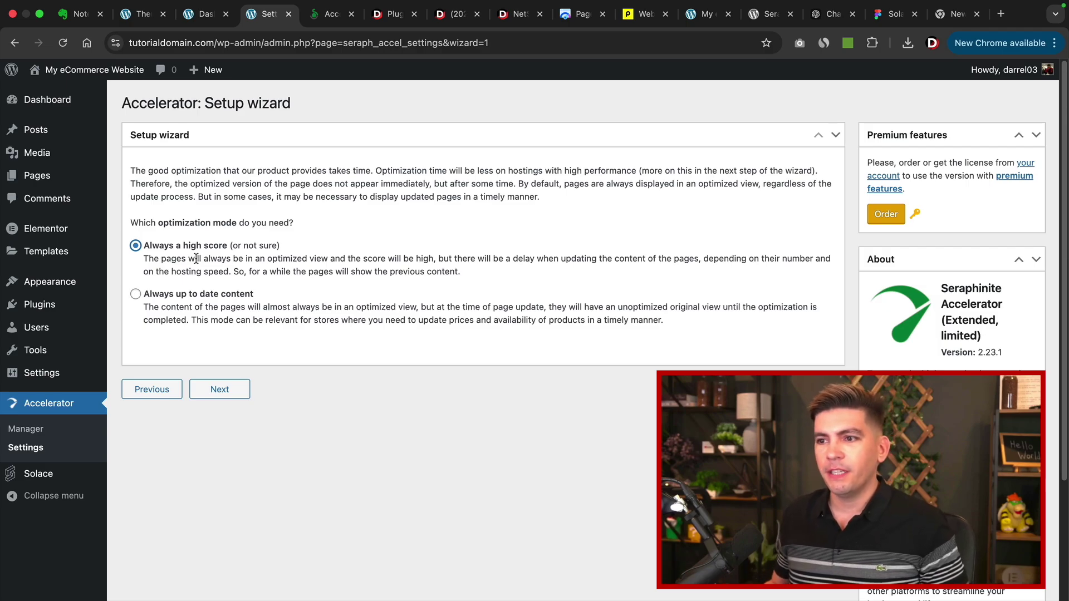
pyautogui.click(136, 295)
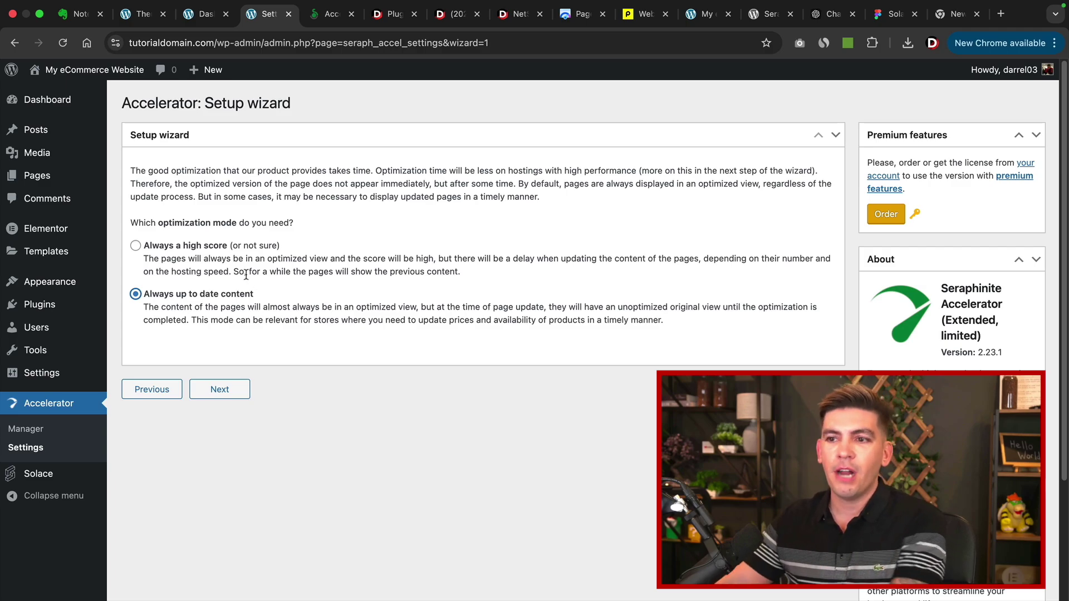
pyautogui.click(135, 245)
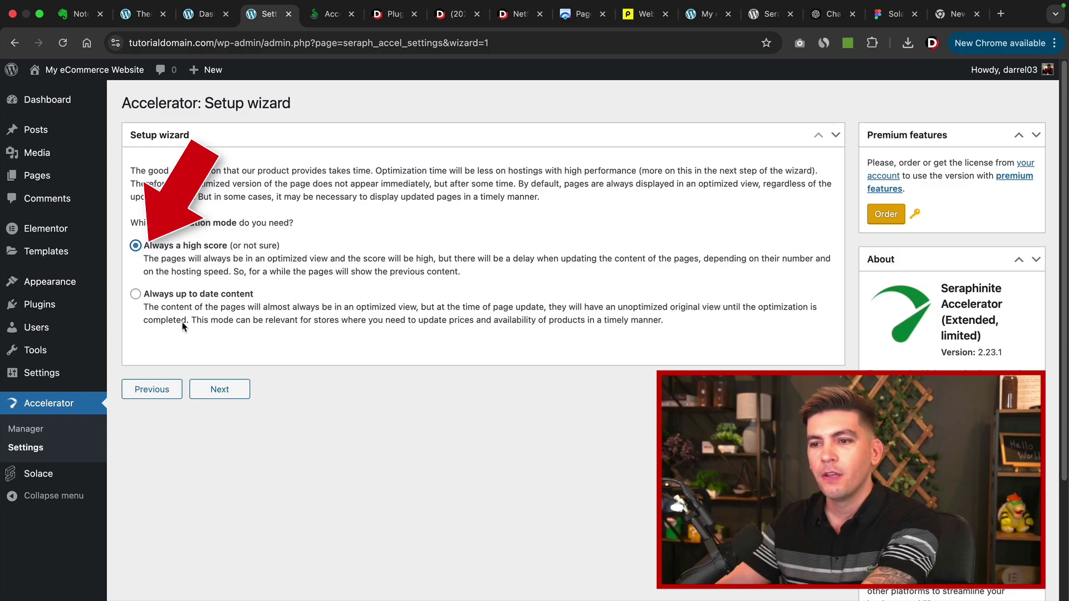
# Step: Compare the High, Medium and Low hosting performance options, leaving it at 'Low (or not sure)'
pyautogui.click(217, 387)
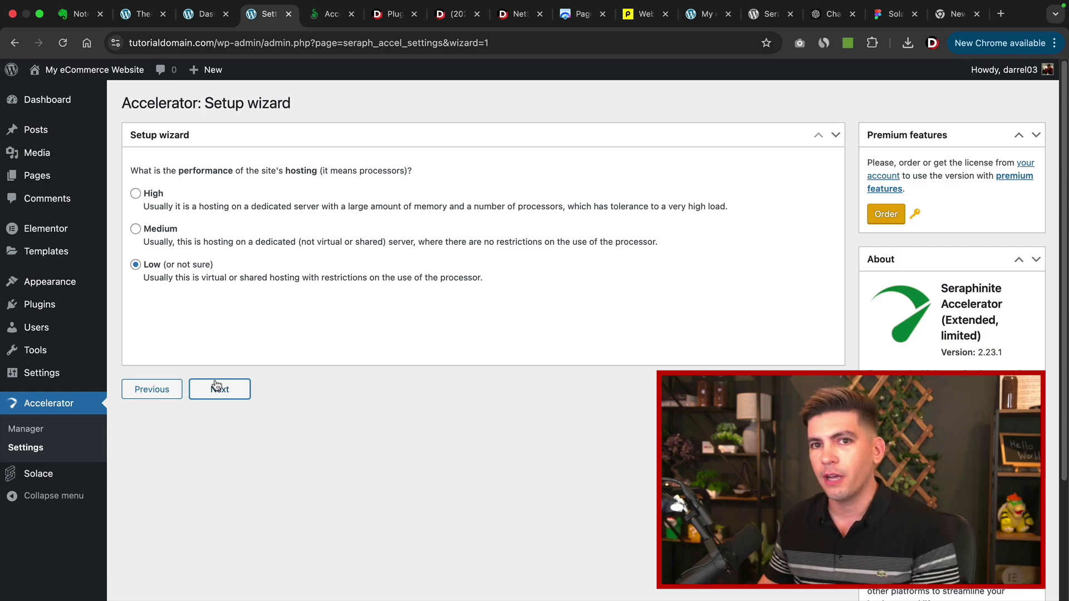
pyautogui.click(146, 194)
pyautogui.click(137, 228)
pyautogui.click(136, 265)
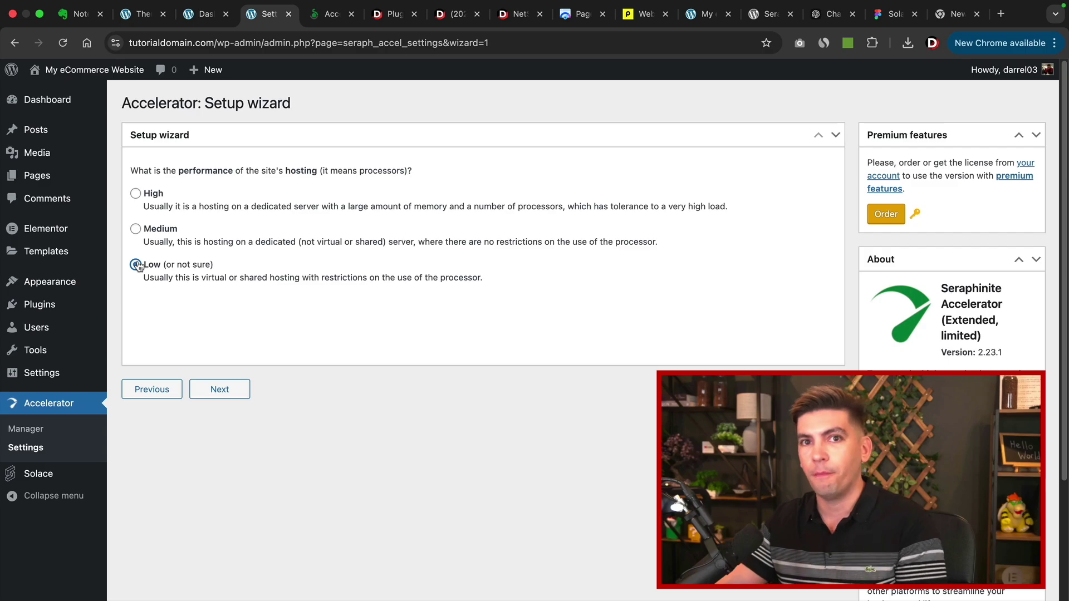
pyautogui.click(136, 229)
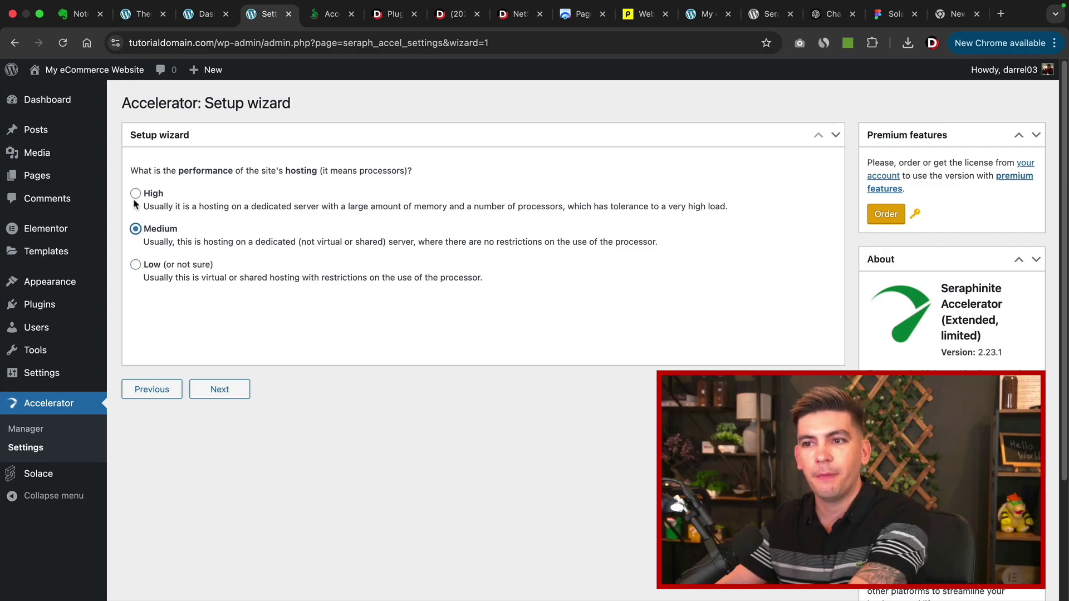
pyautogui.click(136, 265)
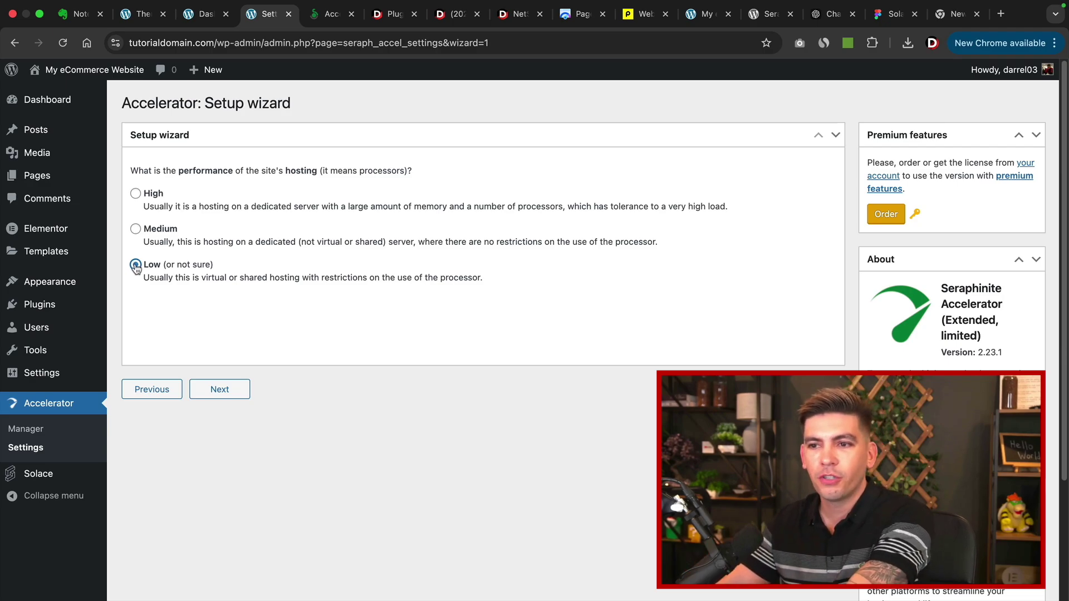
pyautogui.click(213, 393)
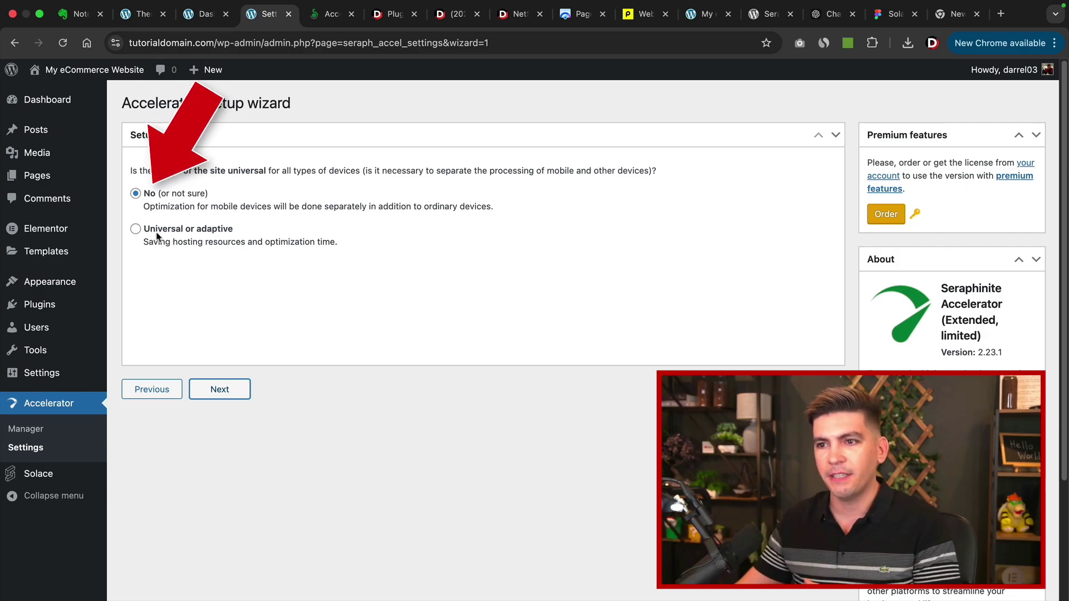
# Step: Leave the universal-layout answer at 'No (or not sure)' and complete the wizard
pyautogui.click(146, 195)
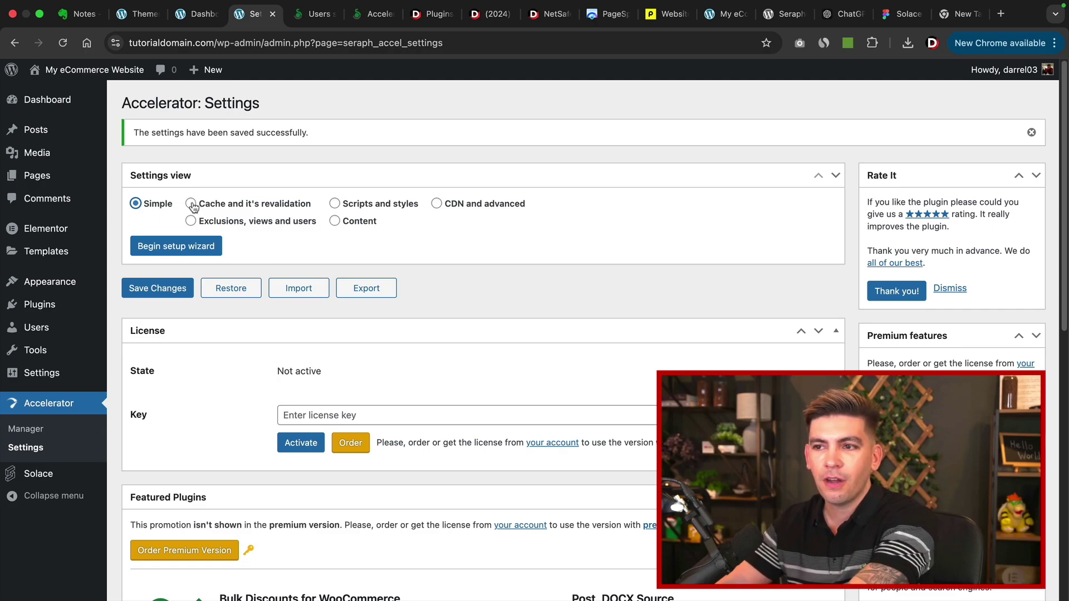
# Step: Under 'Exclusions, views and users', tick Users Cache 'Enable (beta)' for logged-in users
pyautogui.click(191, 204)
pyautogui.scroll(-2, 384, 262)
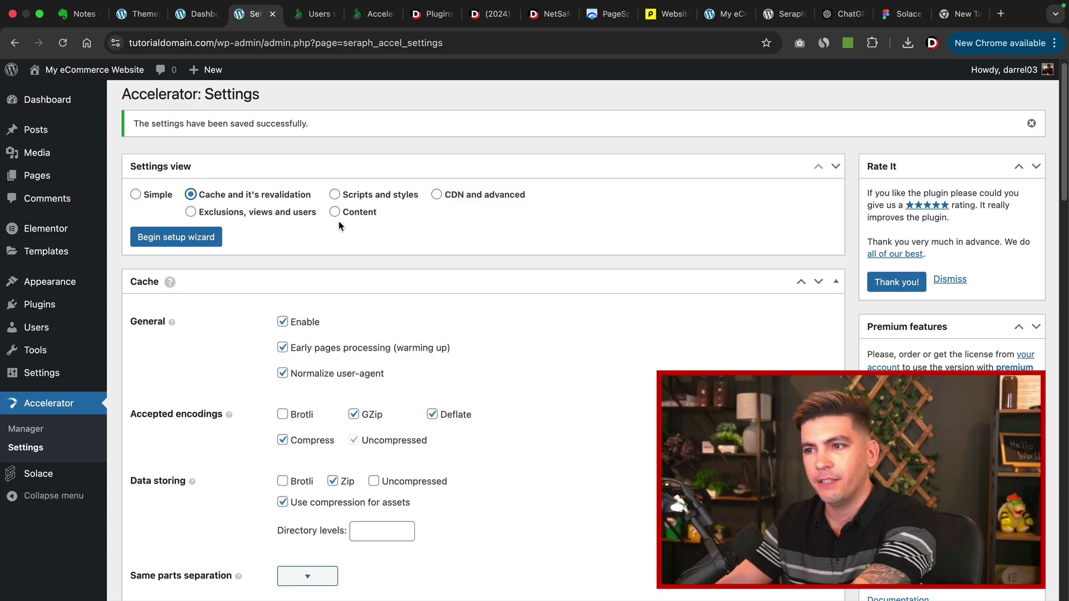
pyautogui.click(191, 215)
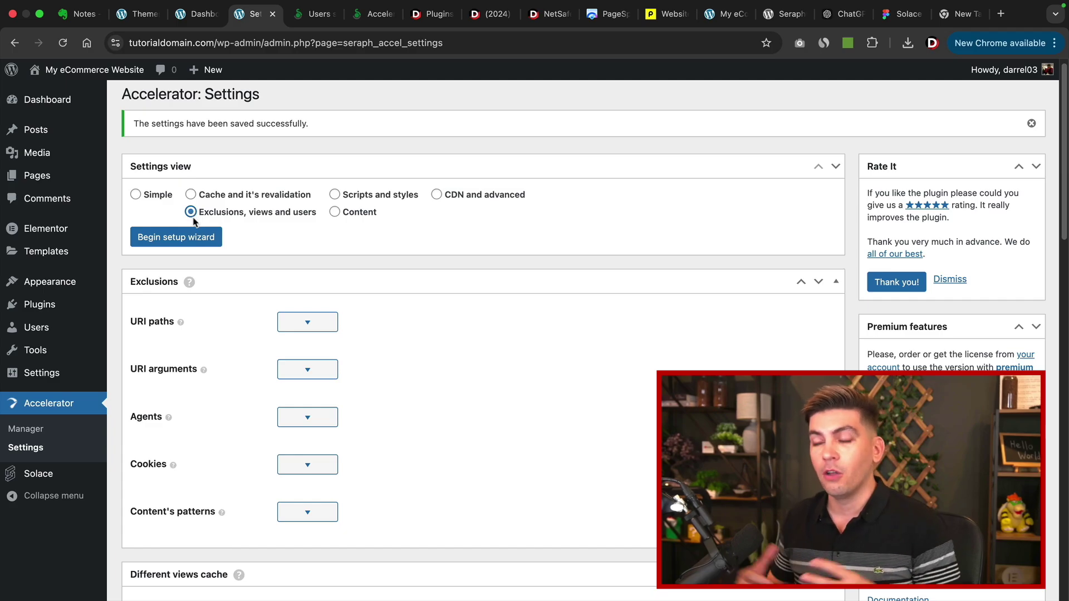
pyautogui.scroll(-1, 270, 231)
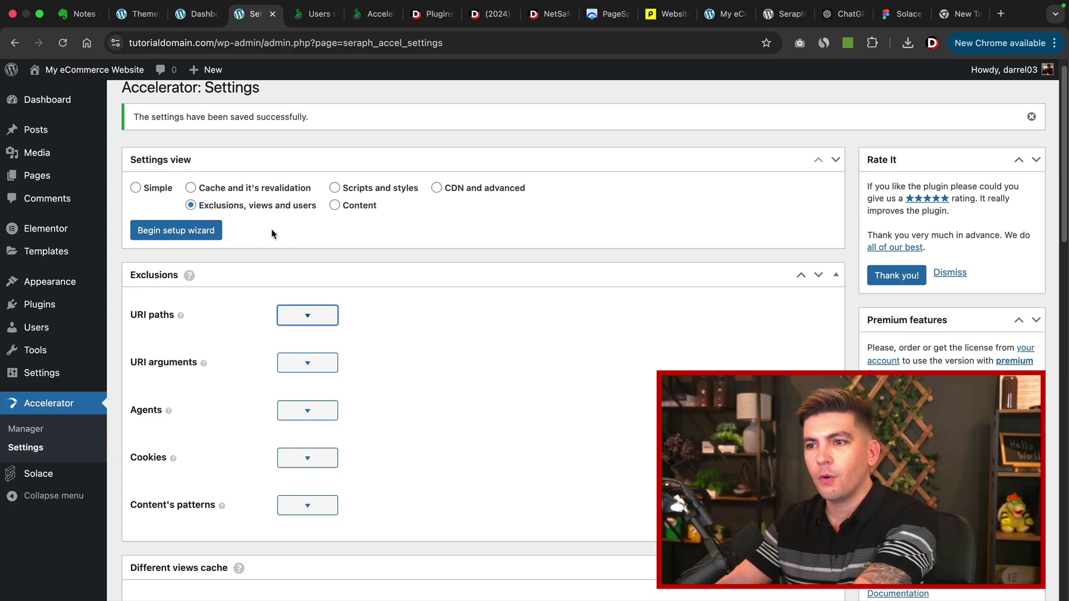
pyautogui.scroll(-5, 309, 273)
pyautogui.scroll(-6, 308, 273)
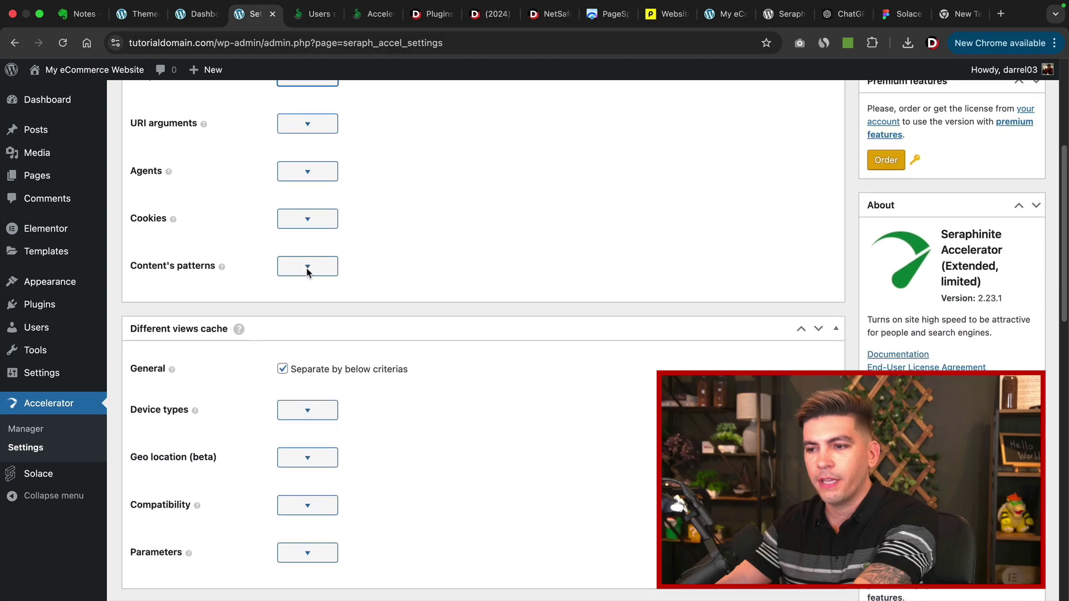
pyautogui.scroll(-3, 307, 273)
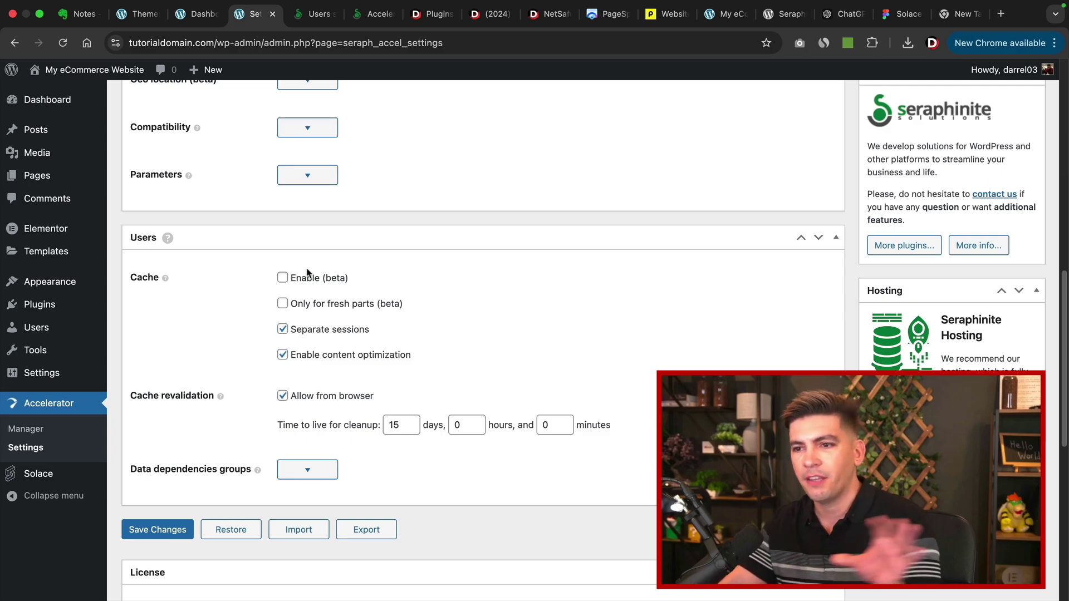
pyautogui.click(282, 278)
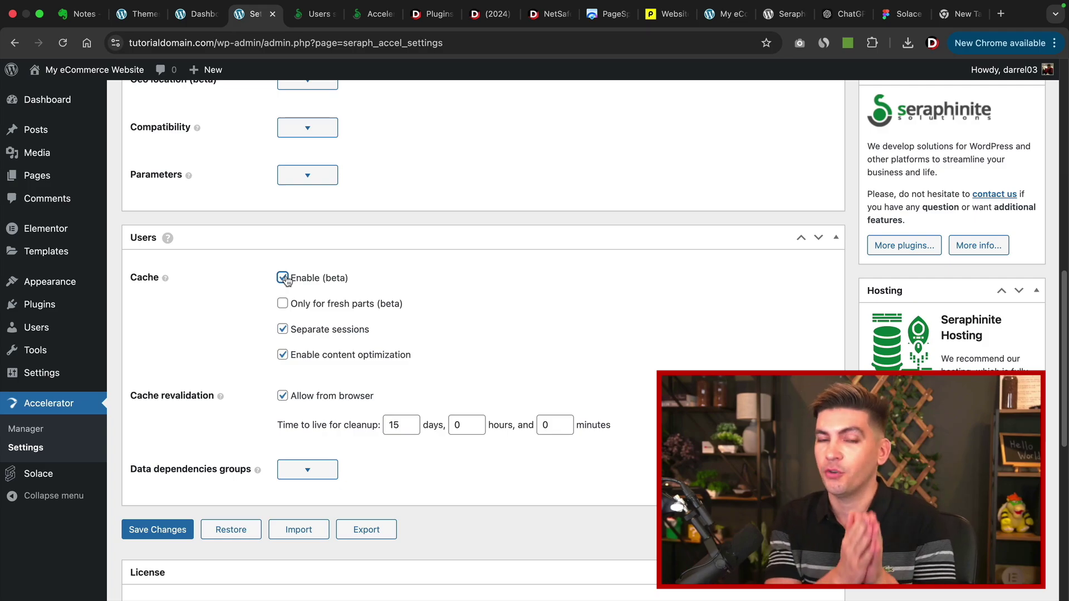
pyautogui.scroll(-1, 285, 279)
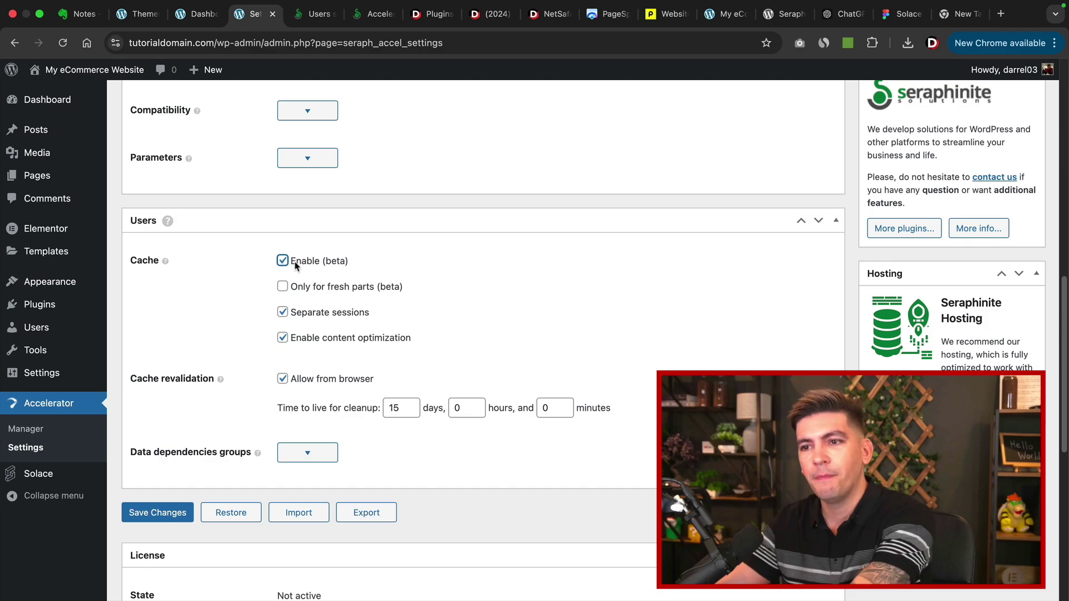
pyautogui.scroll(10, 300, 272)
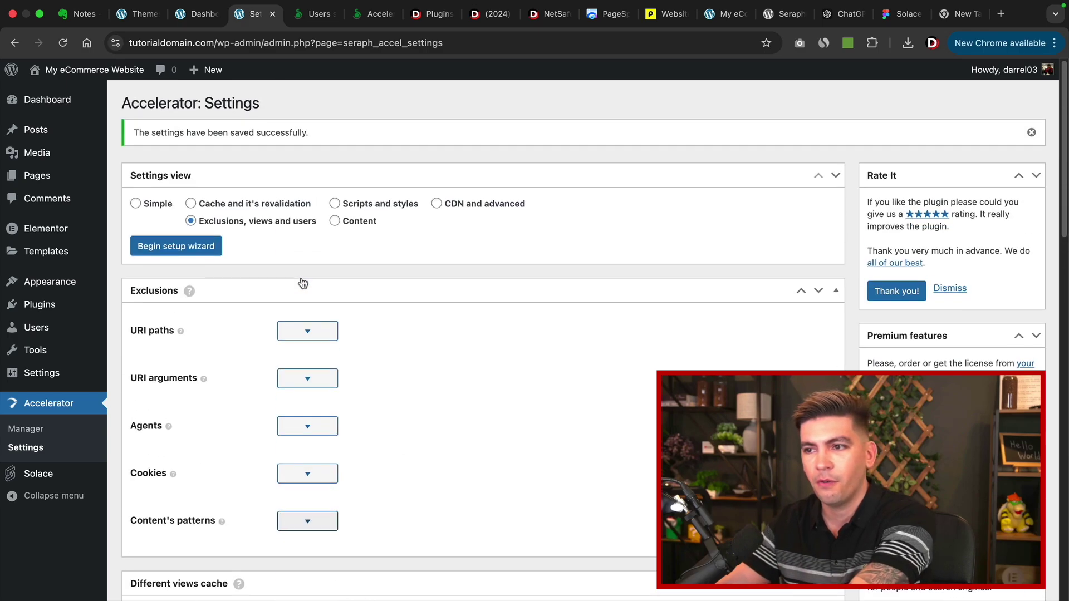
# Step: Scroll through the Scripts and styles options, then switch to the Content section with HTML Minify and markup fixes
pyautogui.click(335, 204)
pyautogui.scroll(-2, 551, 294)
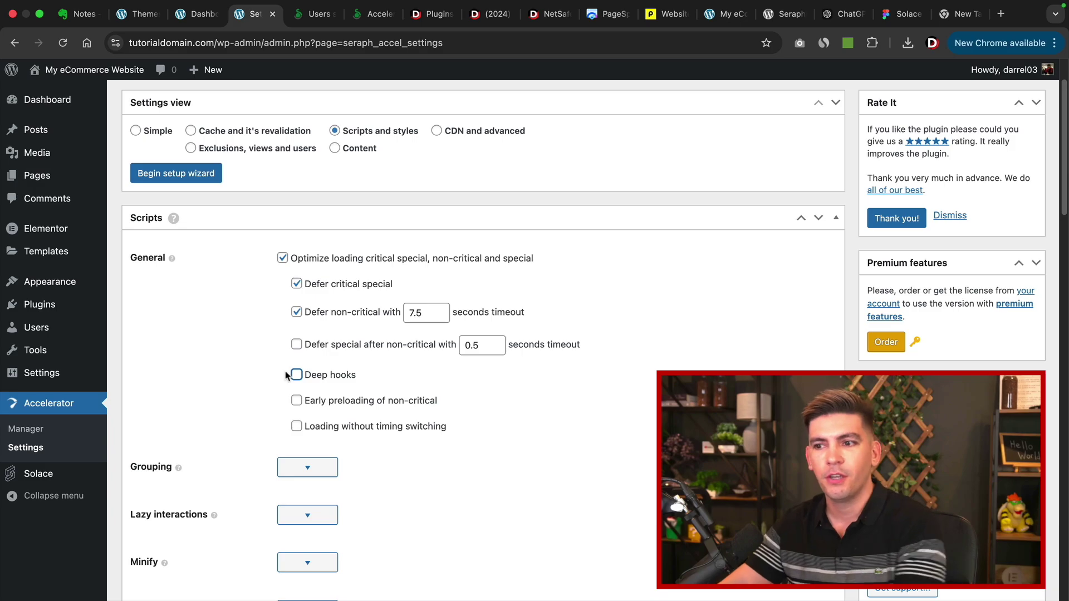
pyautogui.scroll(-10, 282, 377)
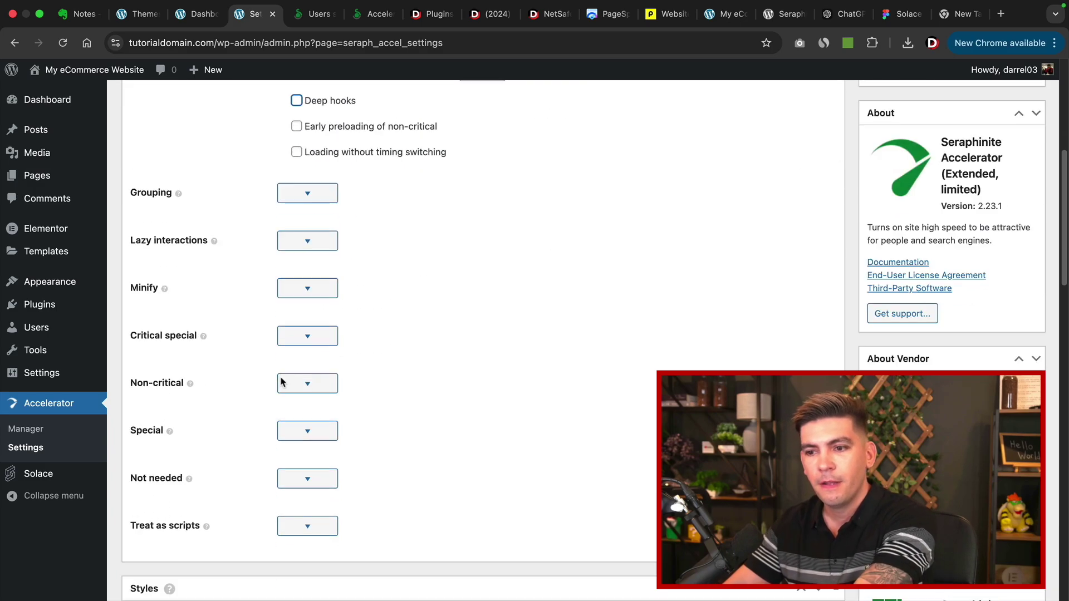
pyautogui.scroll(-2, 282, 382)
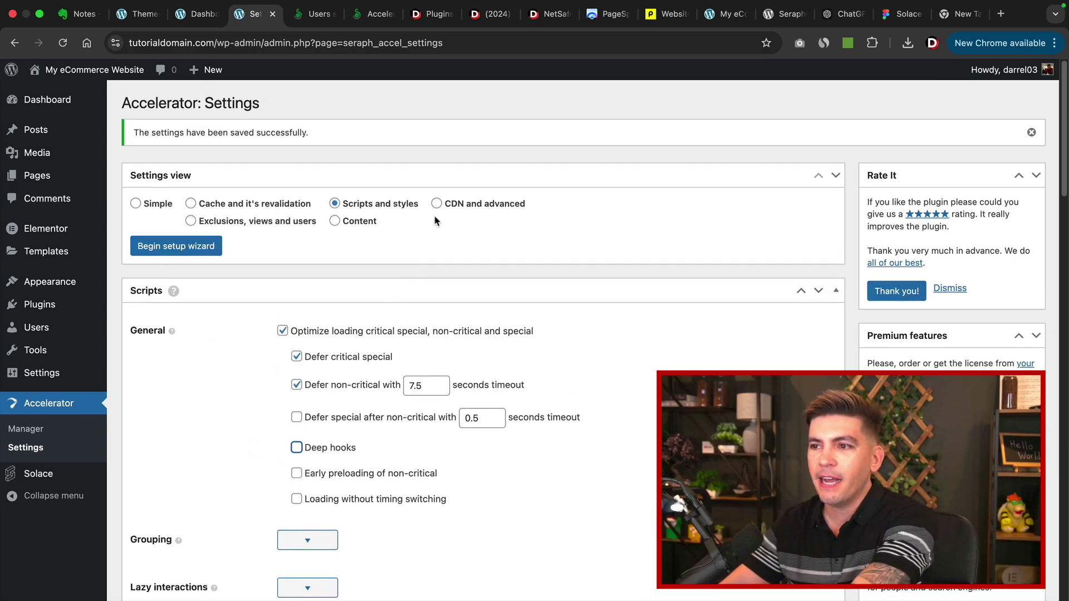
pyautogui.click(335, 222)
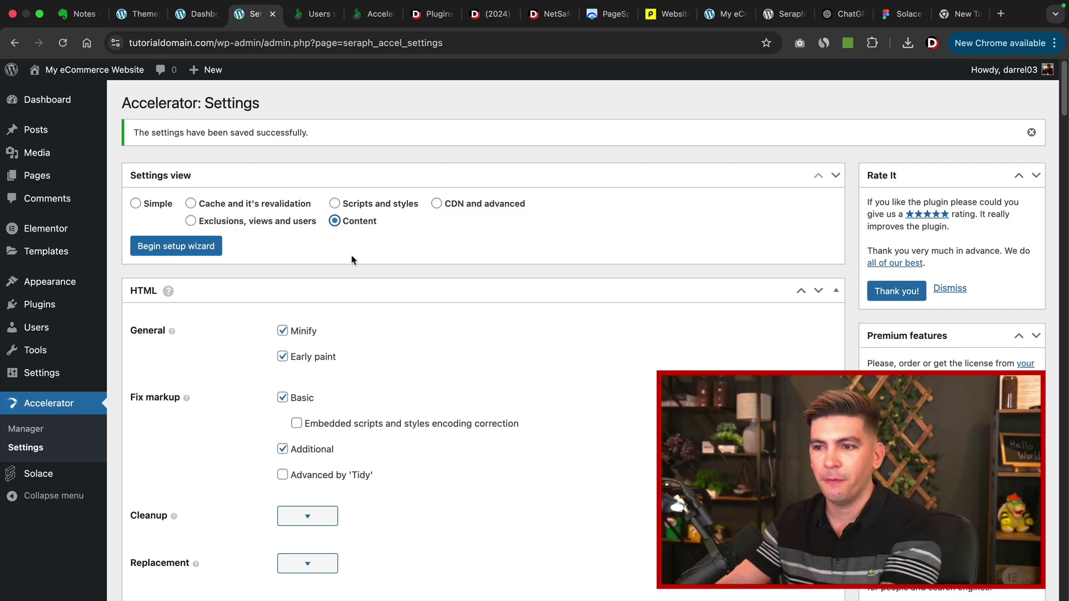
# Step: Under Images > Compression, raise the WebP quality spinner from 70 to 80
pyautogui.scroll(-5, 352, 255)
pyautogui.scroll(-10, 351, 255)
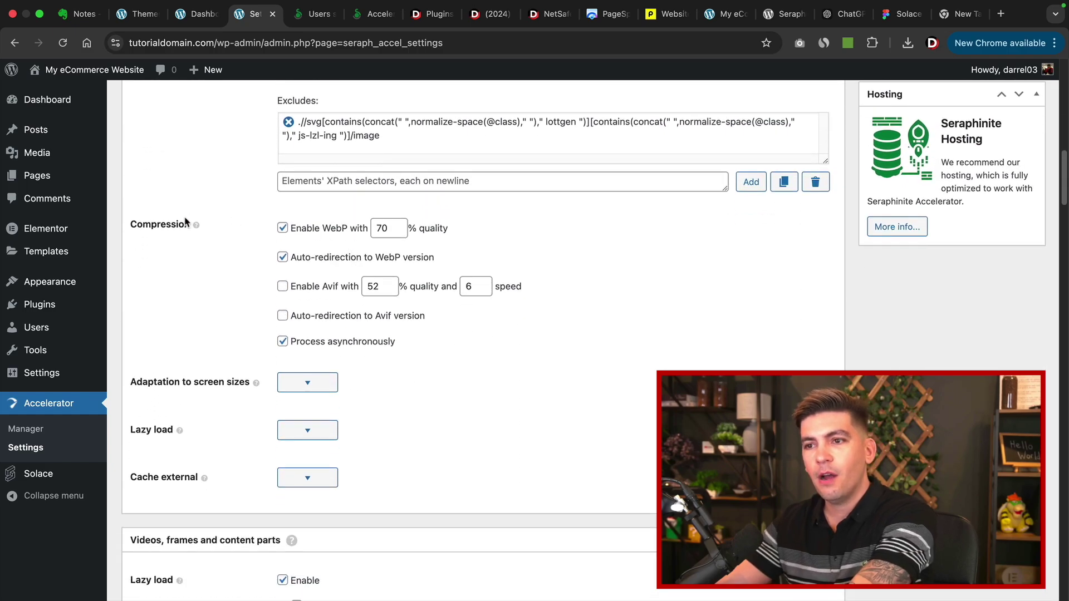
pyautogui.click(397, 225)
pyautogui.click(397, 225)
pyautogui.click(397, 225)
pyautogui.click(398, 225)
pyautogui.click(397, 225)
pyautogui.click(397, 225)
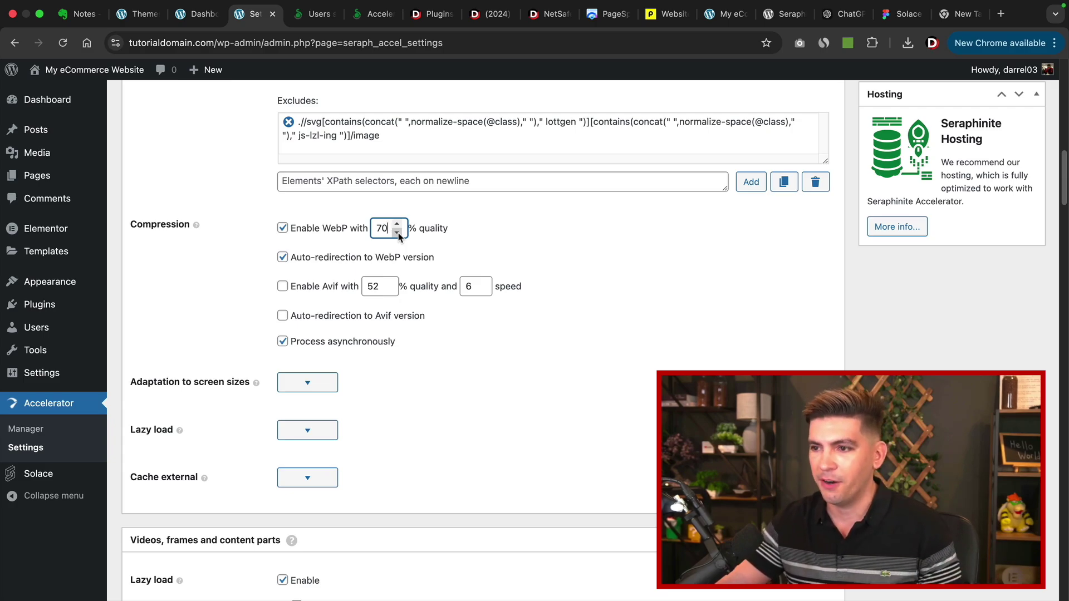
pyautogui.click(399, 227)
pyautogui.click(399, 227)
pyautogui.click(399, 227)
pyautogui.click(399, 228)
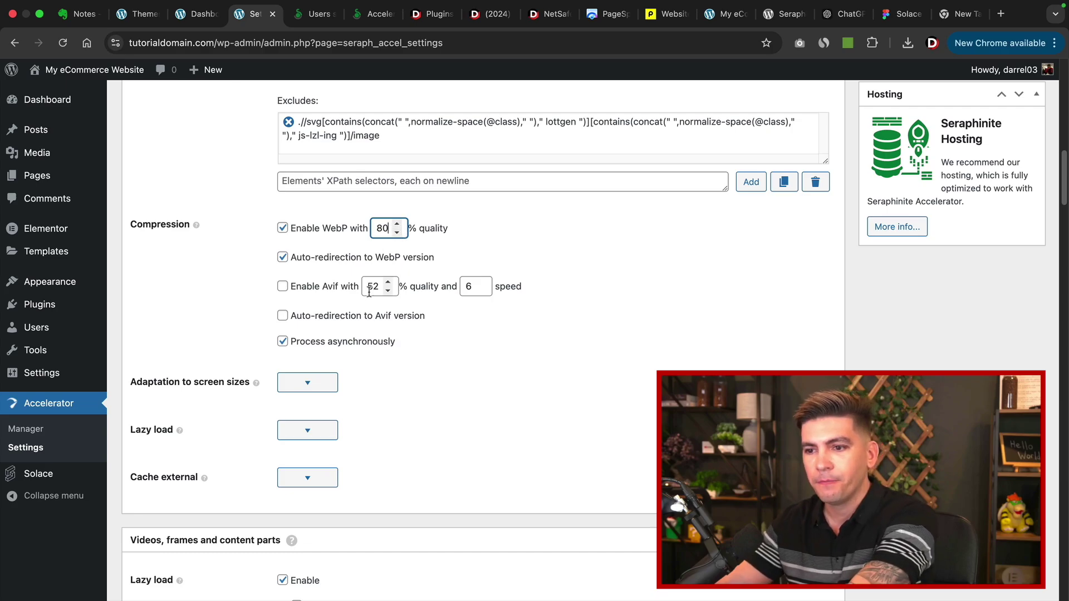
# Step: Expand and collapse the image lazy load options while moving down to the video lazy load settings
pyautogui.scroll(-4, 362, 318)
pyautogui.scroll(-2, 363, 318)
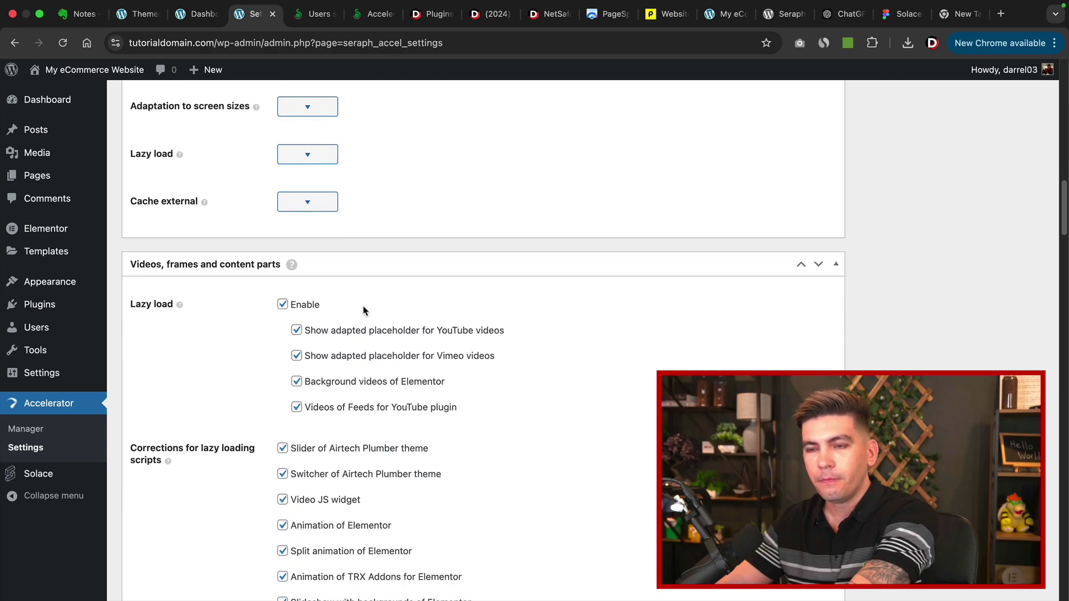
pyautogui.click(308, 158)
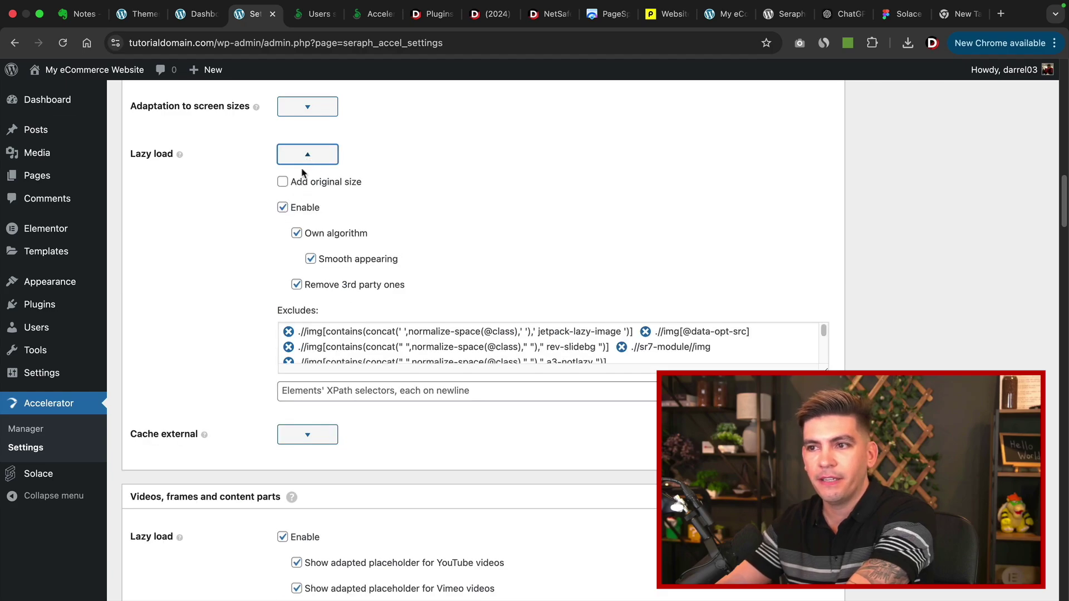
pyautogui.click(307, 155)
pyautogui.scroll(-2, 332, 262)
pyautogui.scroll(-1, 338, 270)
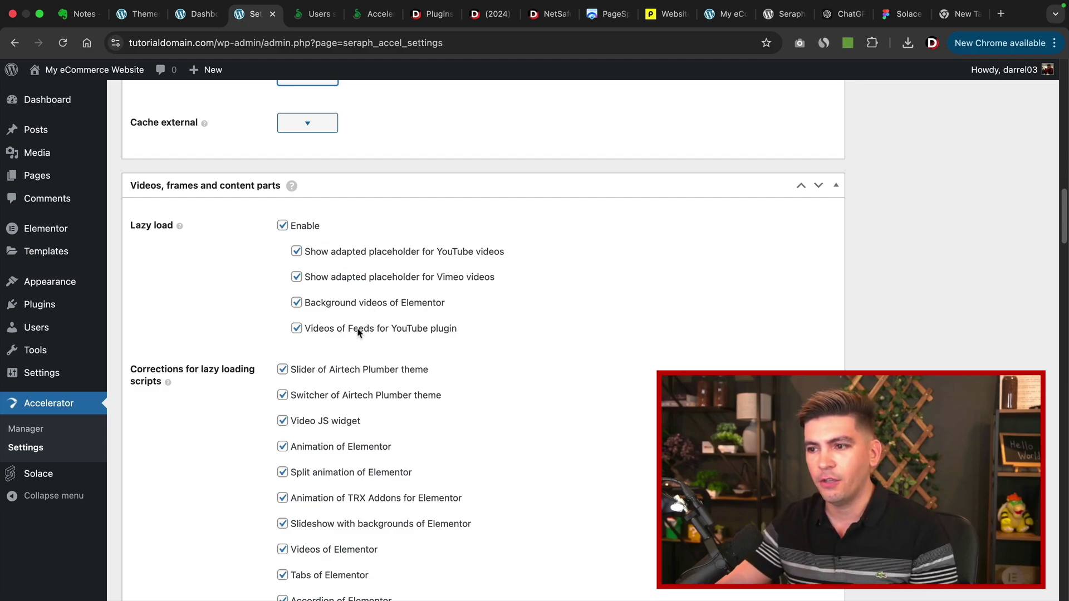
# Step: Uncheck 'Show adapted placeholder for YouTube videos' under Videos, frames and content parts > Lazy load
pyautogui.moveTo(358, 329); pyautogui.dragTo(442, 323)
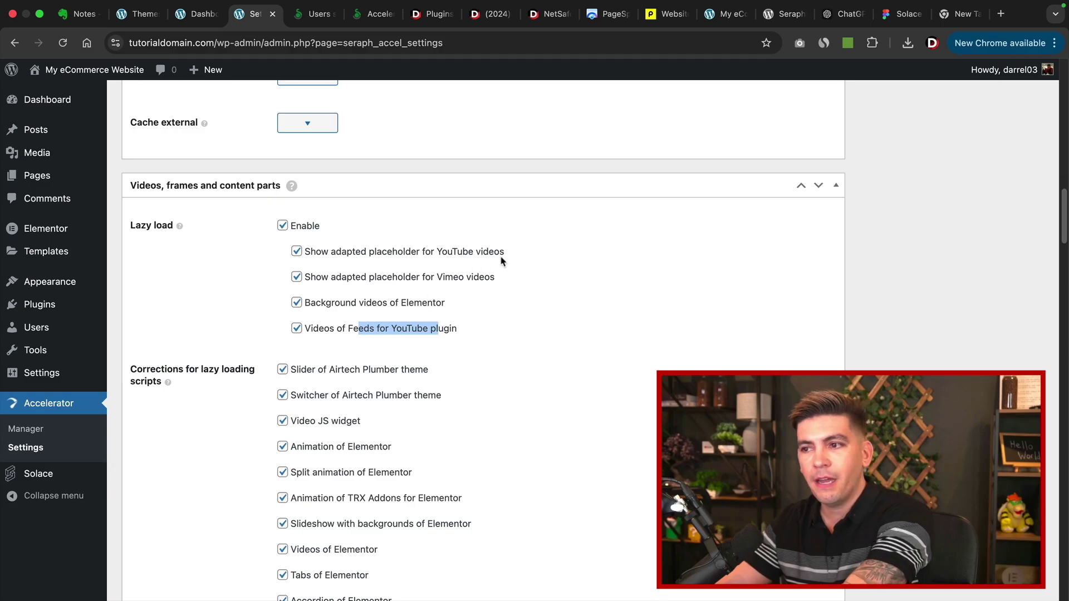
pyautogui.moveTo(513, 250); pyautogui.dragTo(435, 282)
pyautogui.click(468, 252)
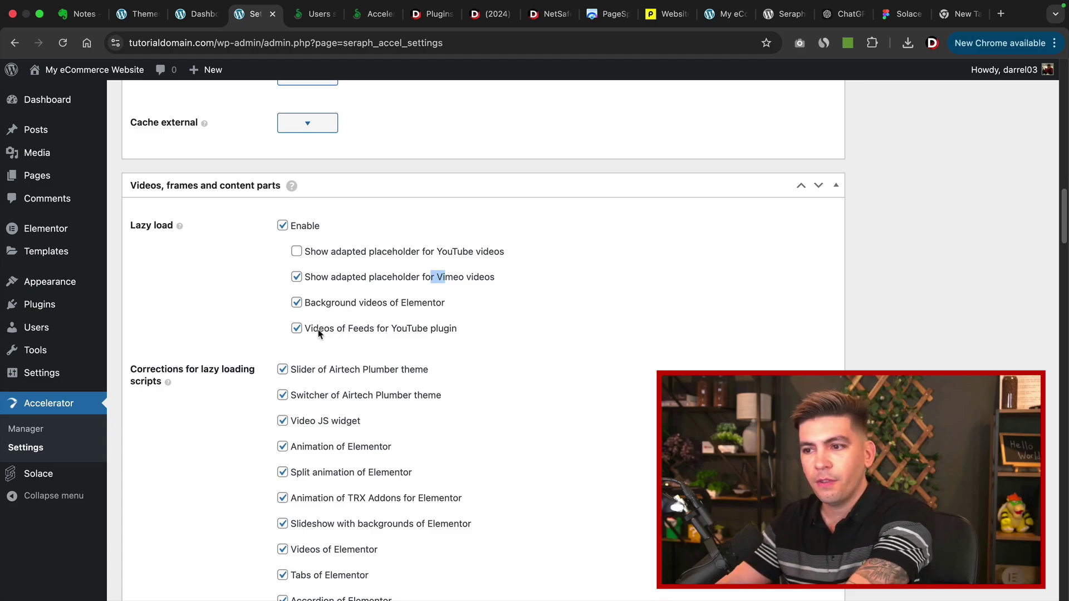
pyautogui.moveTo(313, 330); pyautogui.dragTo(457, 332)
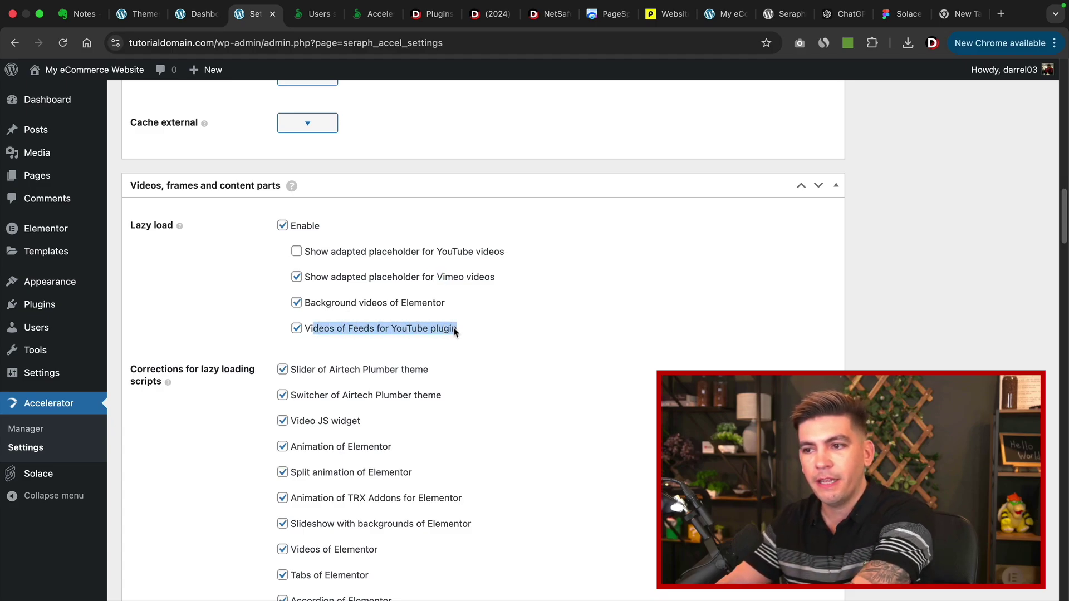
pyautogui.click(296, 252)
pyautogui.scroll(-5, 247, 264)
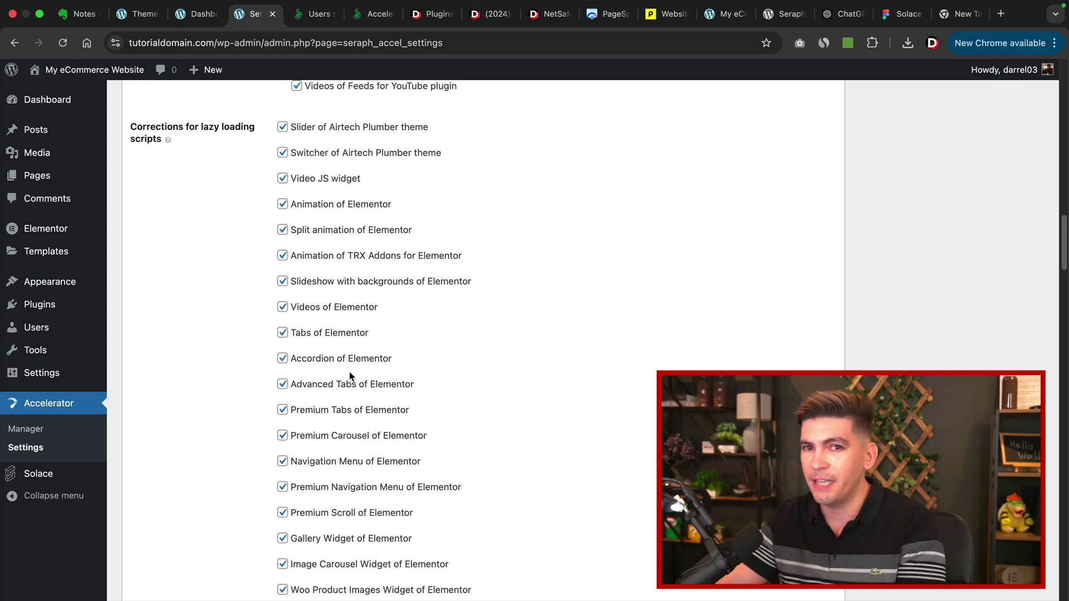
pyautogui.scroll(-10, 350, 375)
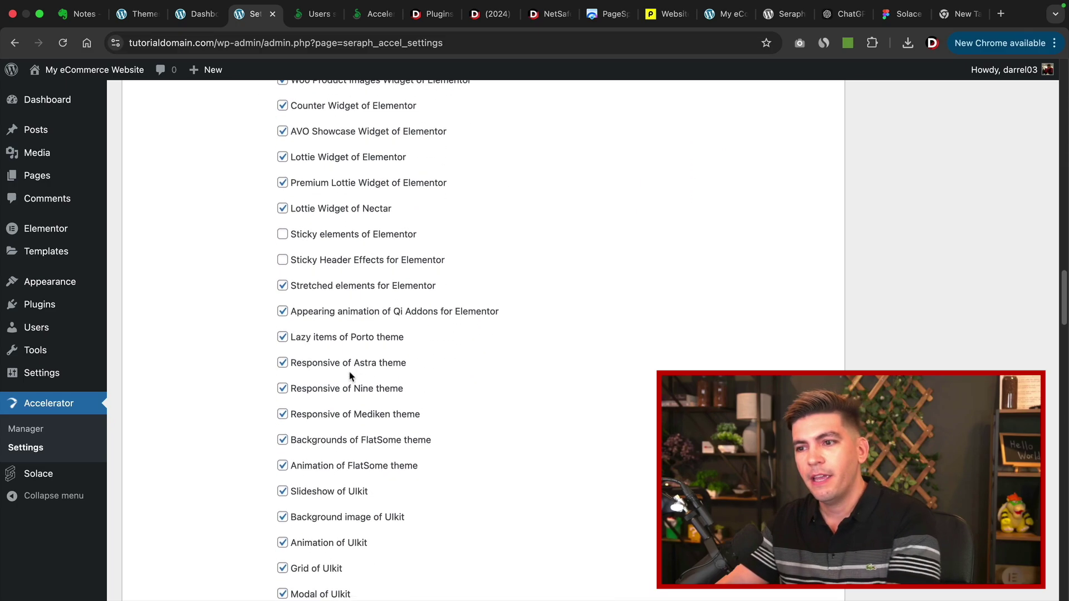
pyautogui.scroll(-2, 318, 377)
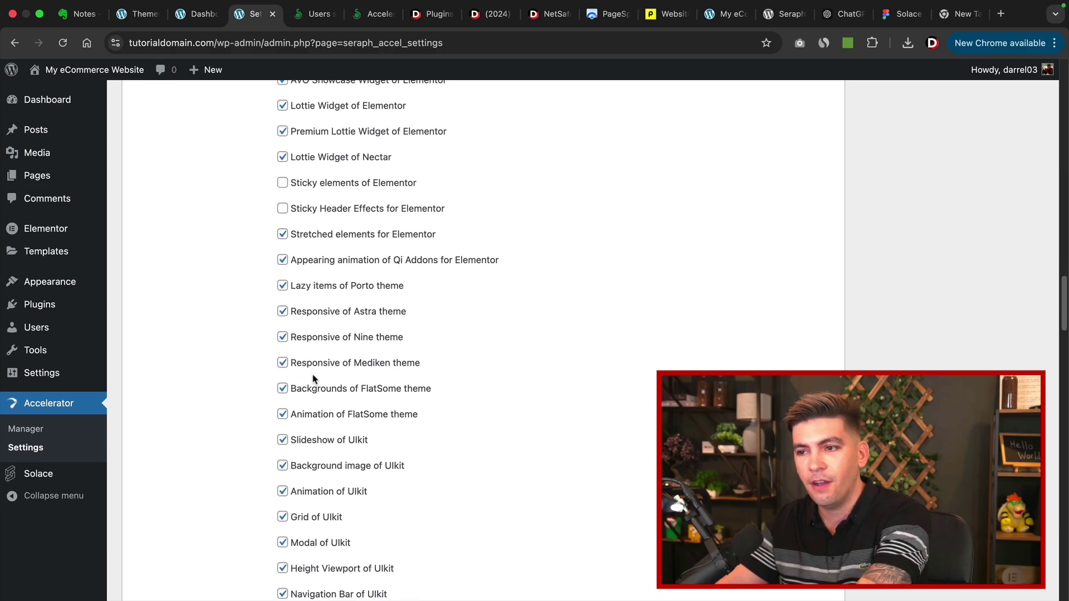
pyautogui.scroll(-5, 313, 379)
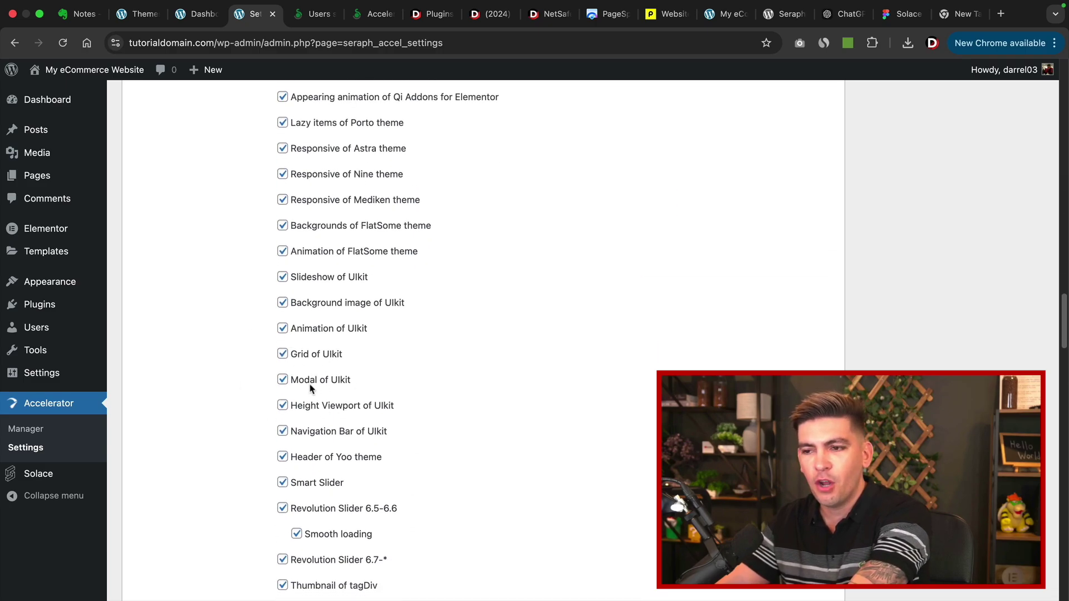
pyautogui.scroll(-7, 310, 390)
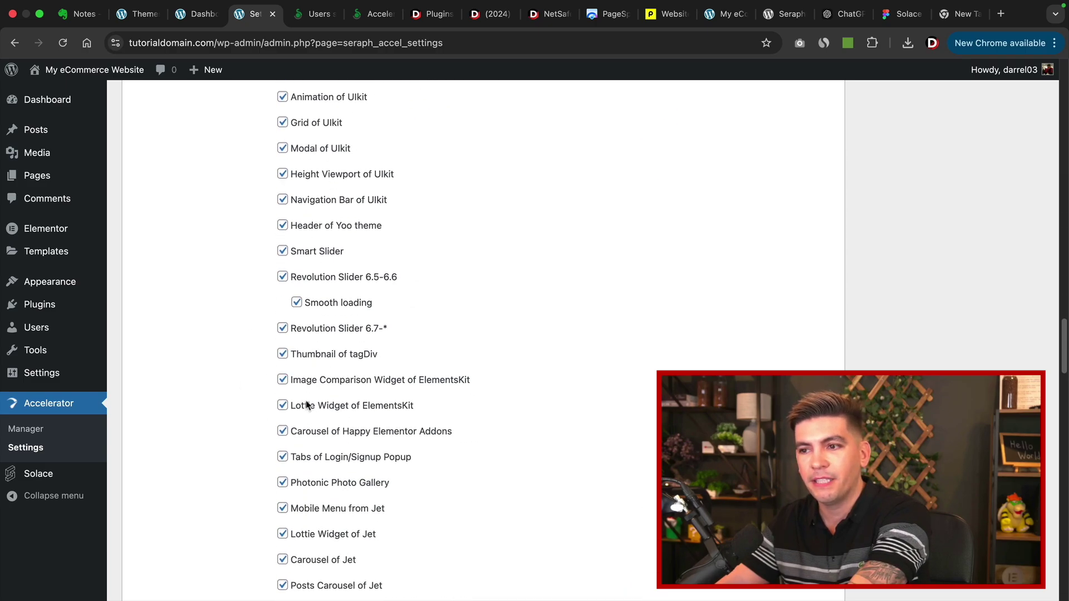
pyautogui.scroll(-8, 308, 405)
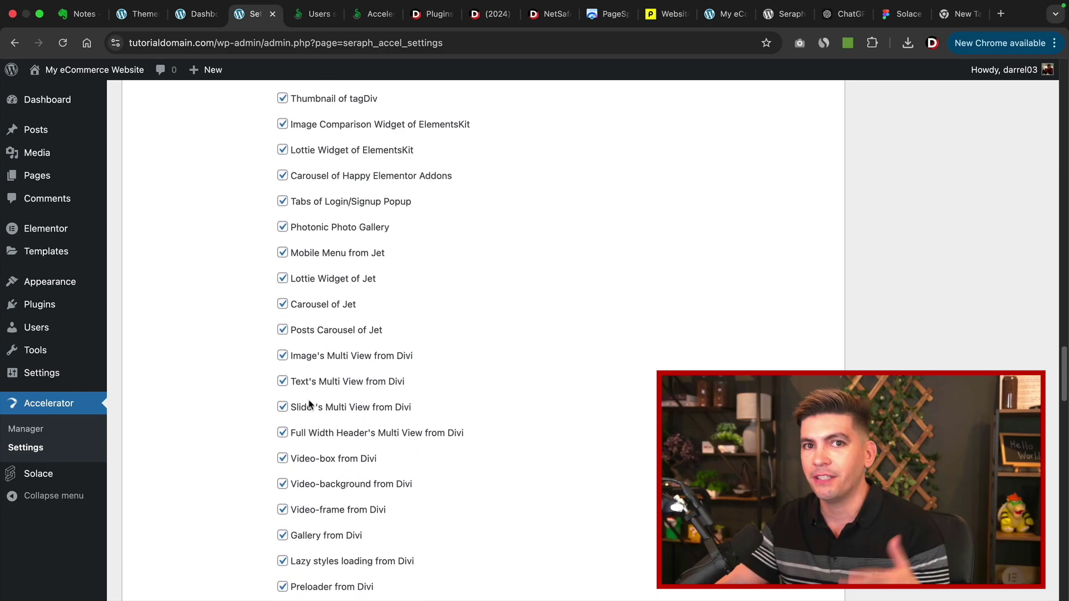
pyautogui.scroll(-12, 309, 404)
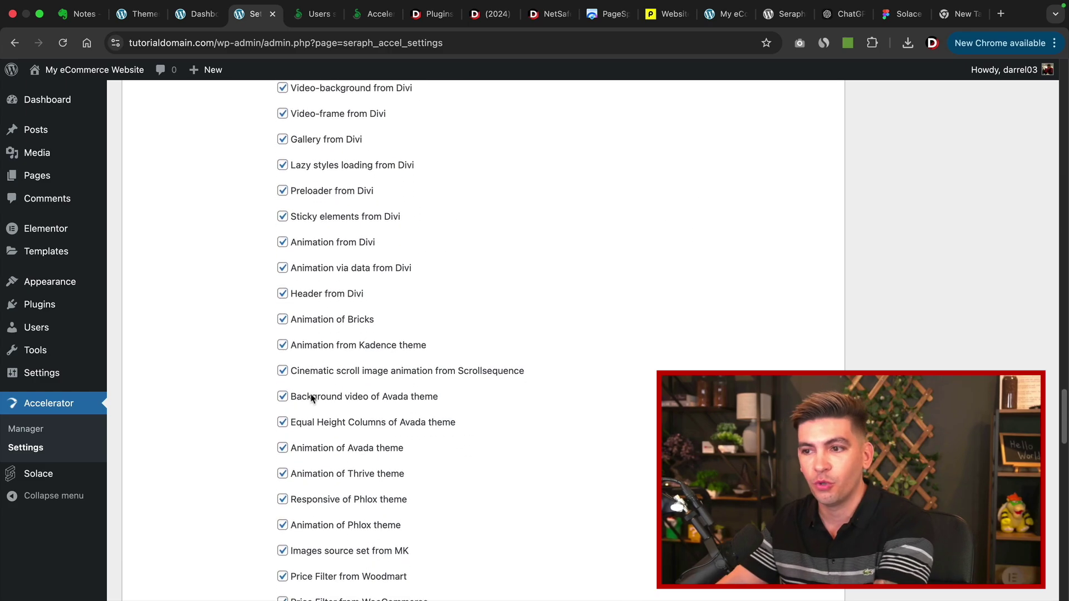
pyautogui.scroll(1, 397, 160)
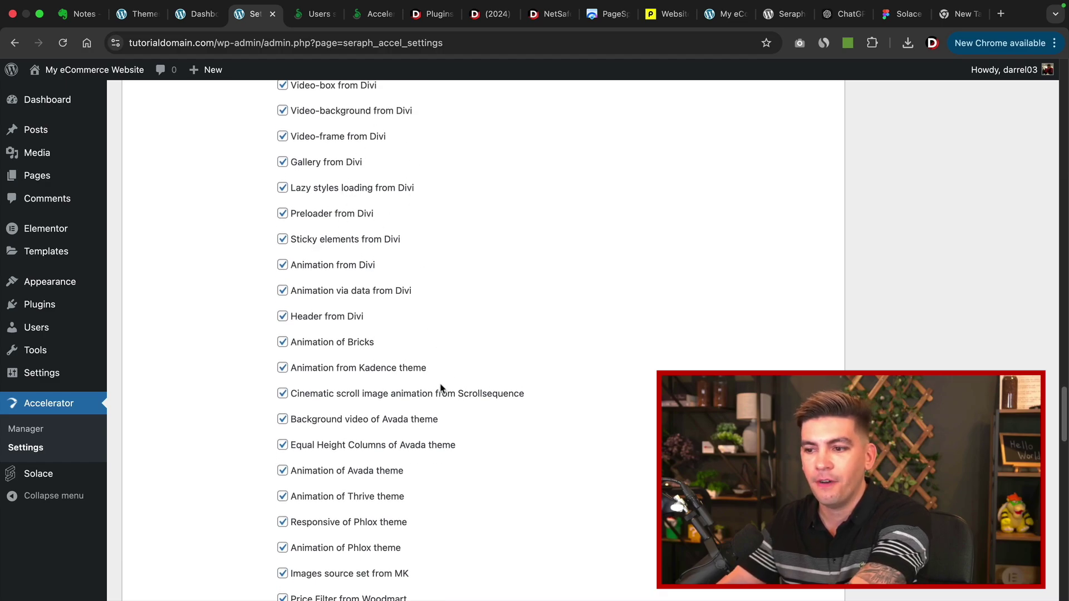
pyautogui.scroll(20, 414, 348)
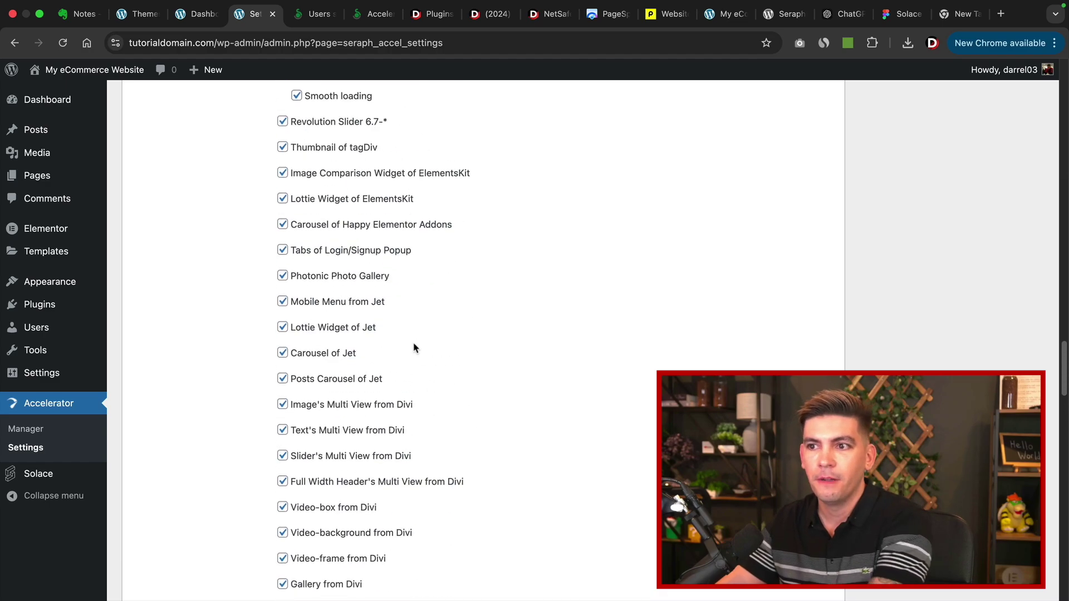
pyautogui.scroll(10, 386, 285)
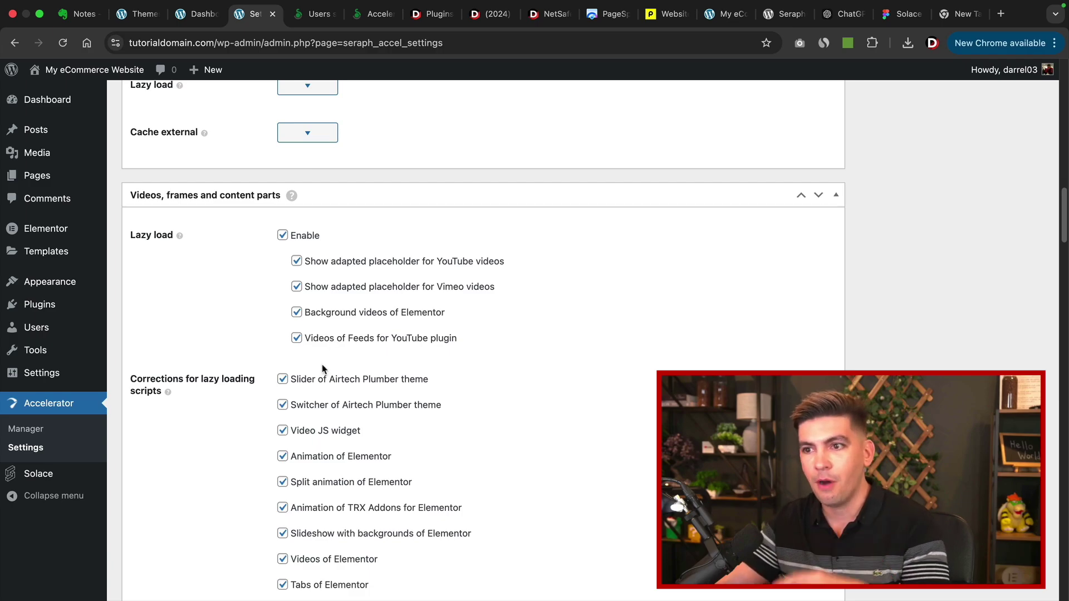
pyautogui.scroll(20, 323, 369)
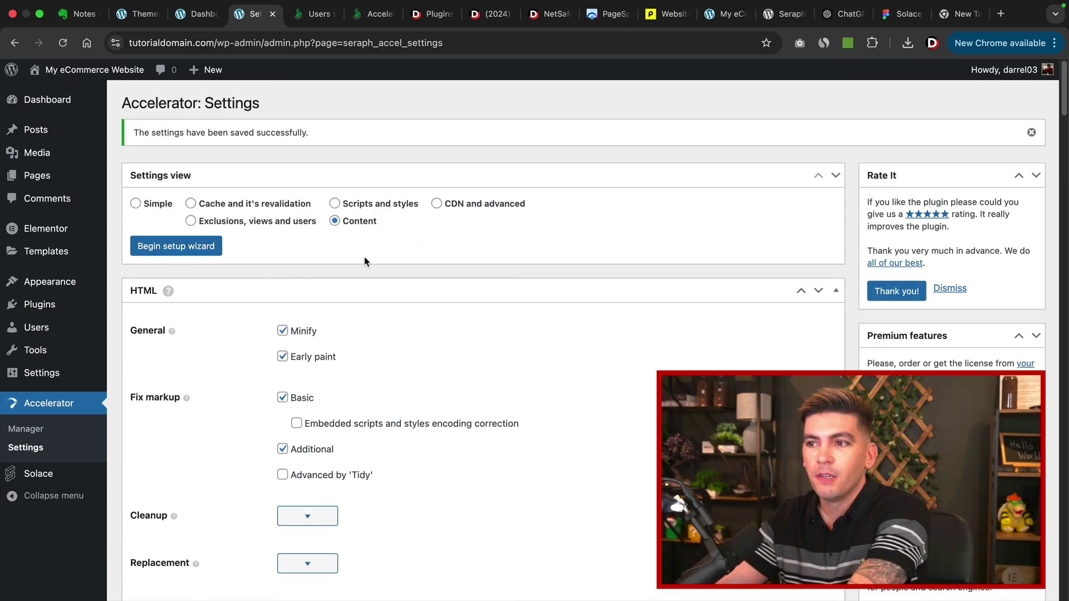
# Step: Glance at the Exclusions and Cache and revalidation settings, then switch back to the Simple view
pyautogui.click(191, 222)
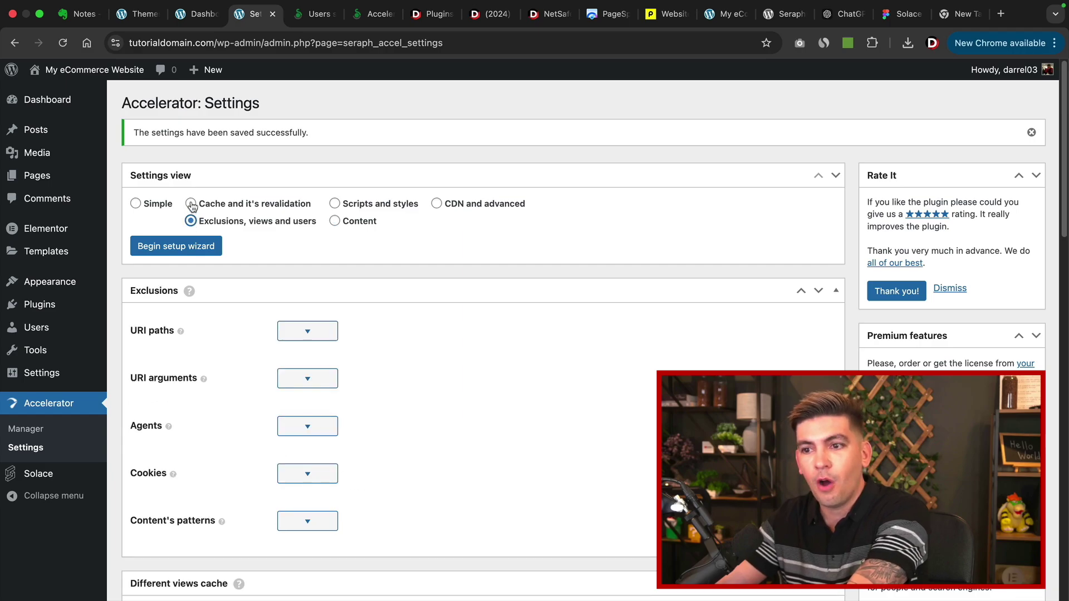
pyautogui.click(190, 204)
pyautogui.click(136, 204)
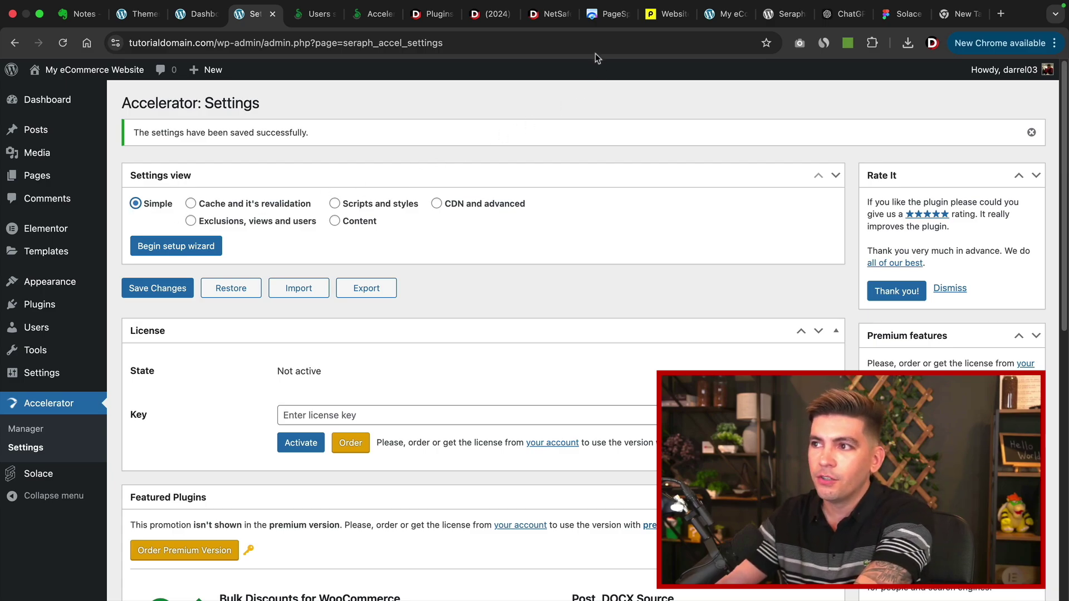
# Step: Rerun the PageSpeed Insights analysis for tutorialdomain.com
pyautogui.click(603, 16)
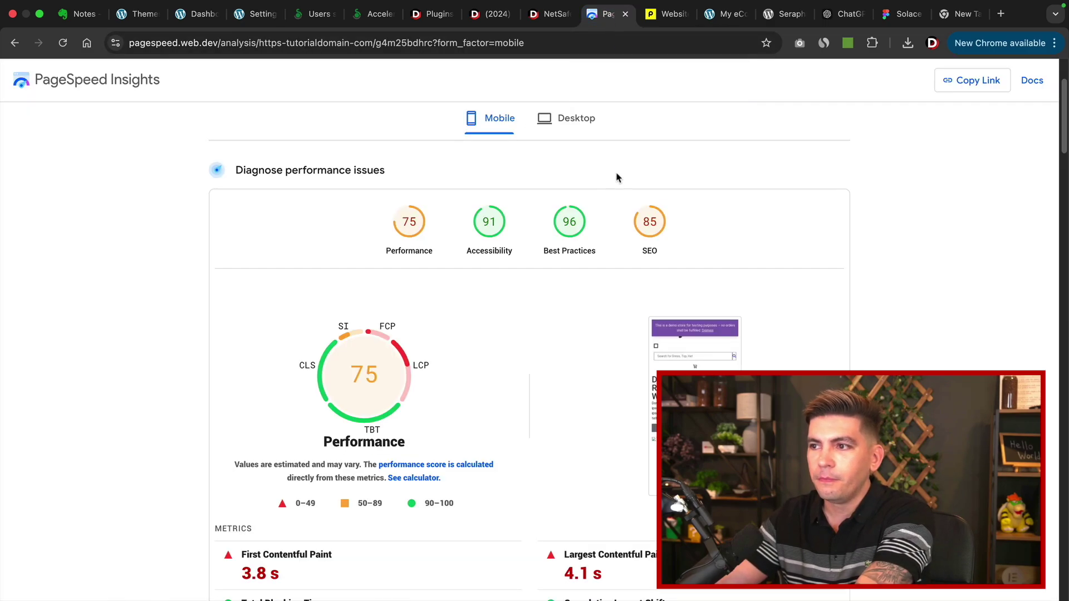
pyautogui.scroll(3, 482, 268)
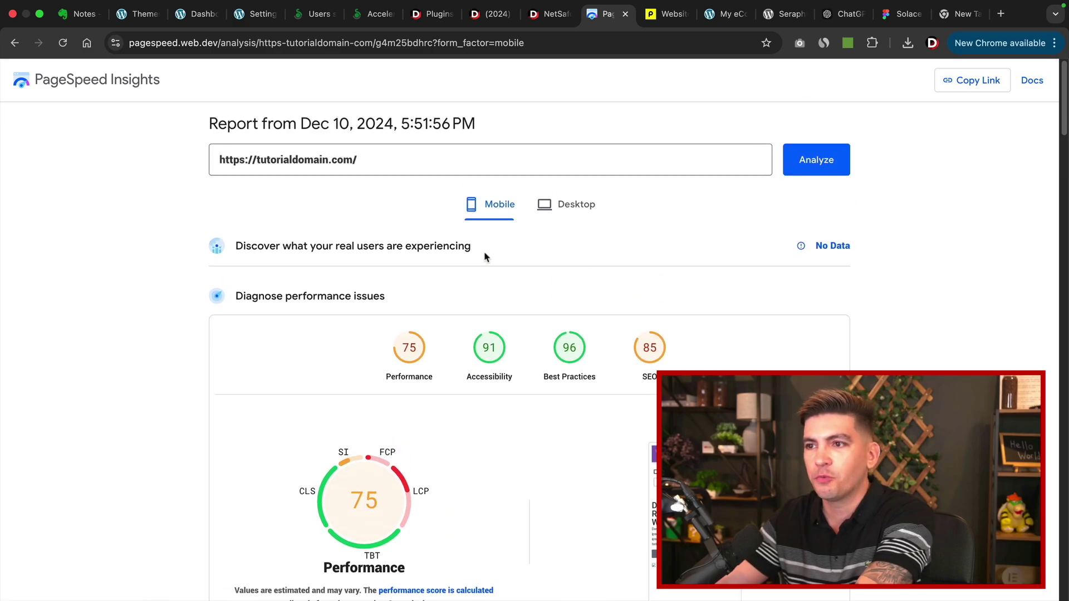
pyautogui.click(817, 164)
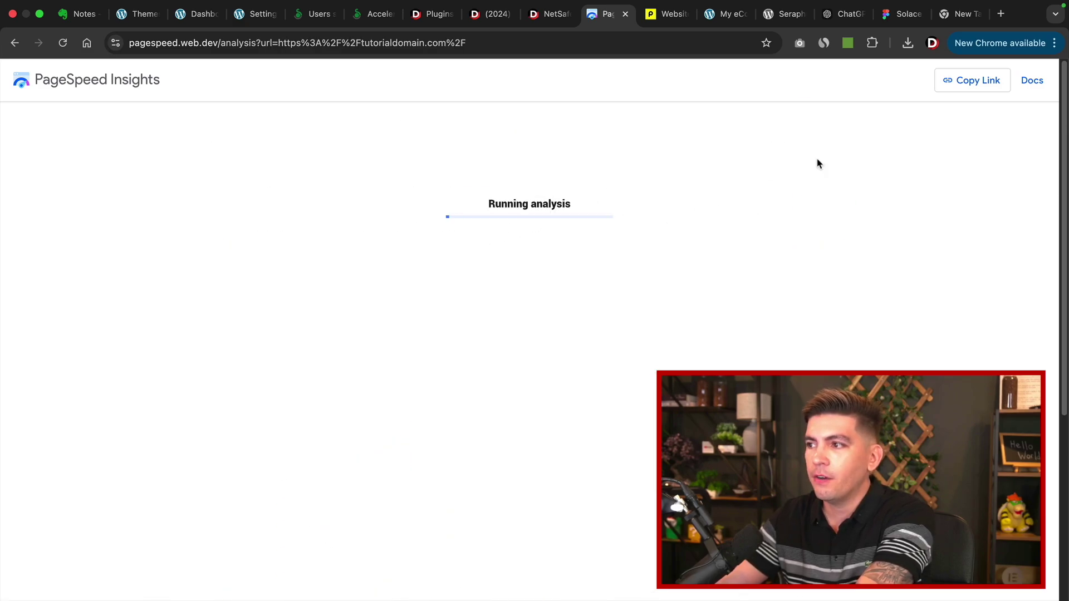
# Step: Start a new Pingdom speed test for the site
pyautogui.click(688, 15)
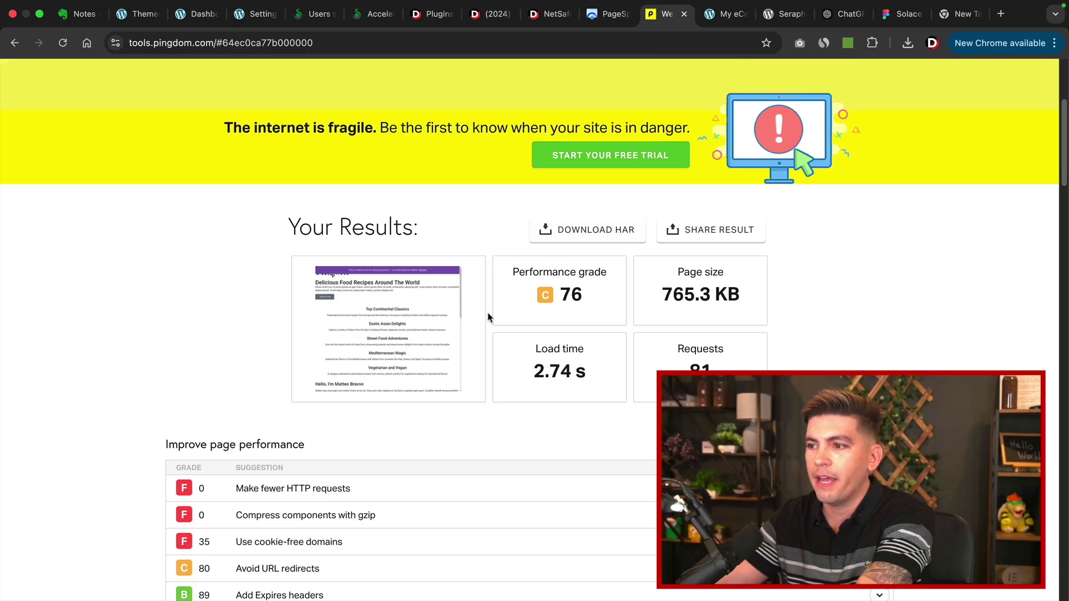
pyautogui.scroll(4, 546, 303)
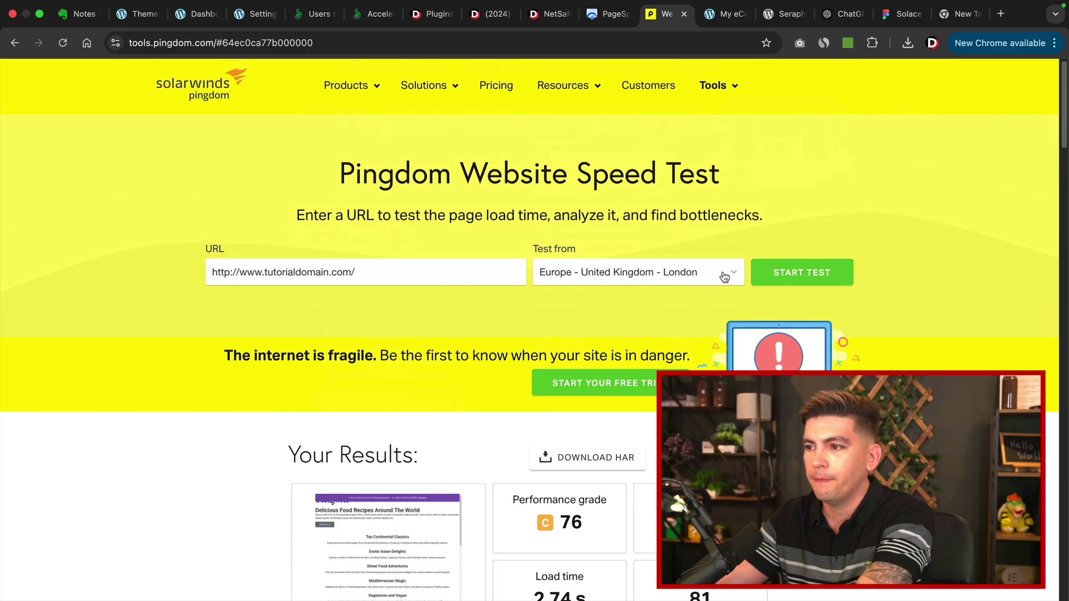
pyautogui.click(773, 270)
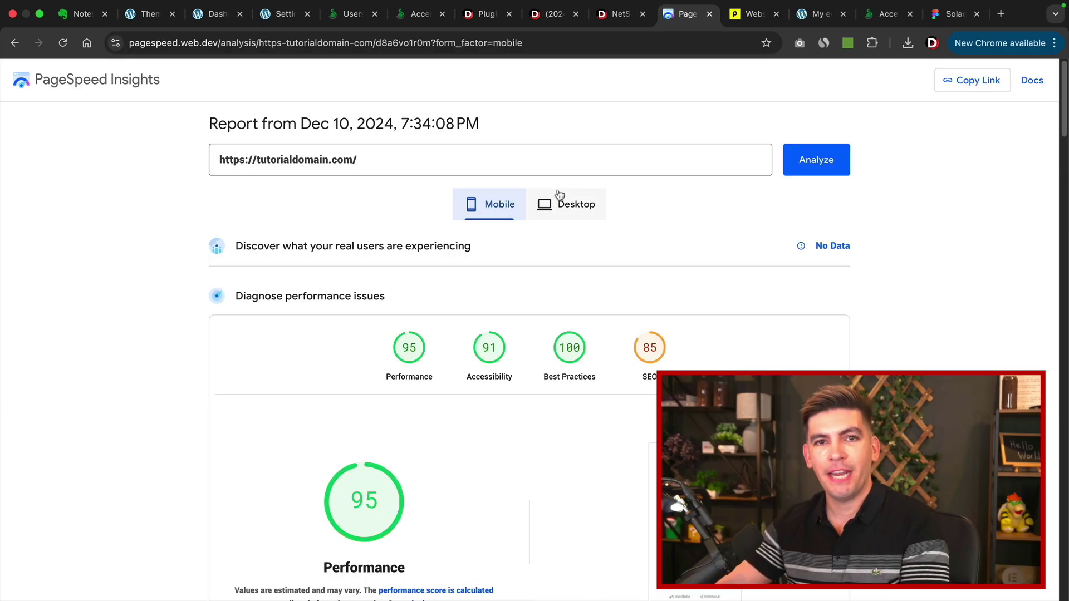
# Step: Check Pingdom's new grade of A 97 at 641 ms load time, then show the Accelerator product page
pyautogui.click(746, 15)
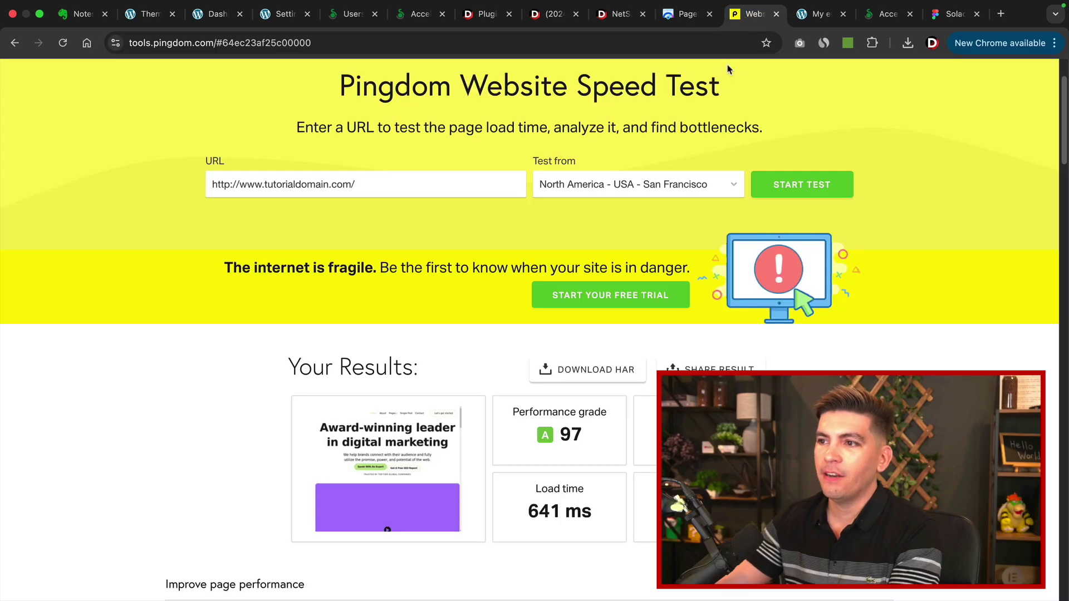
pyautogui.scroll(-1, 670, 226)
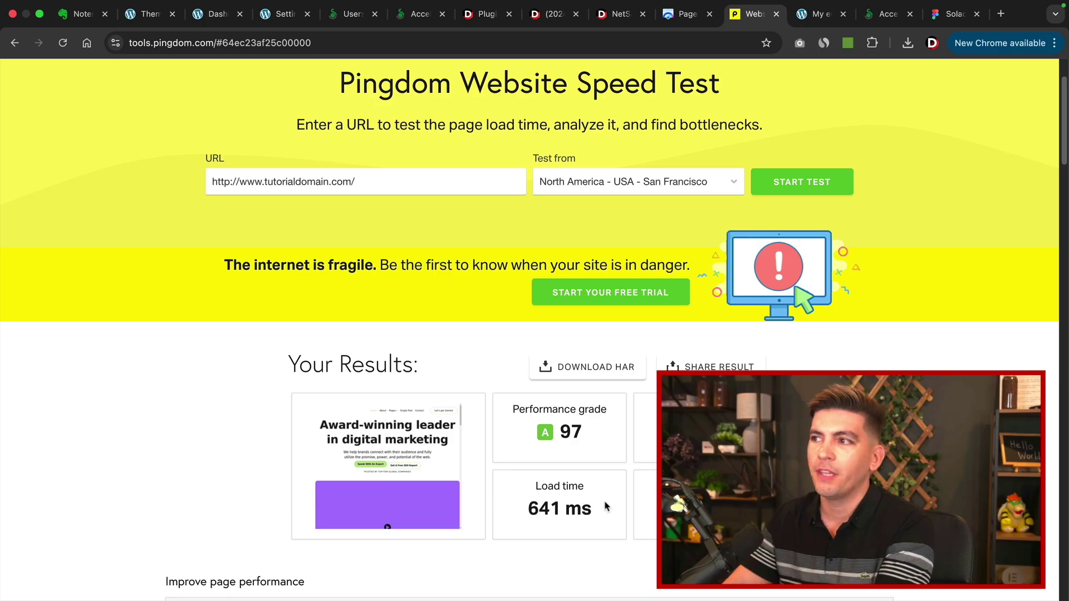
pyautogui.click(886, 14)
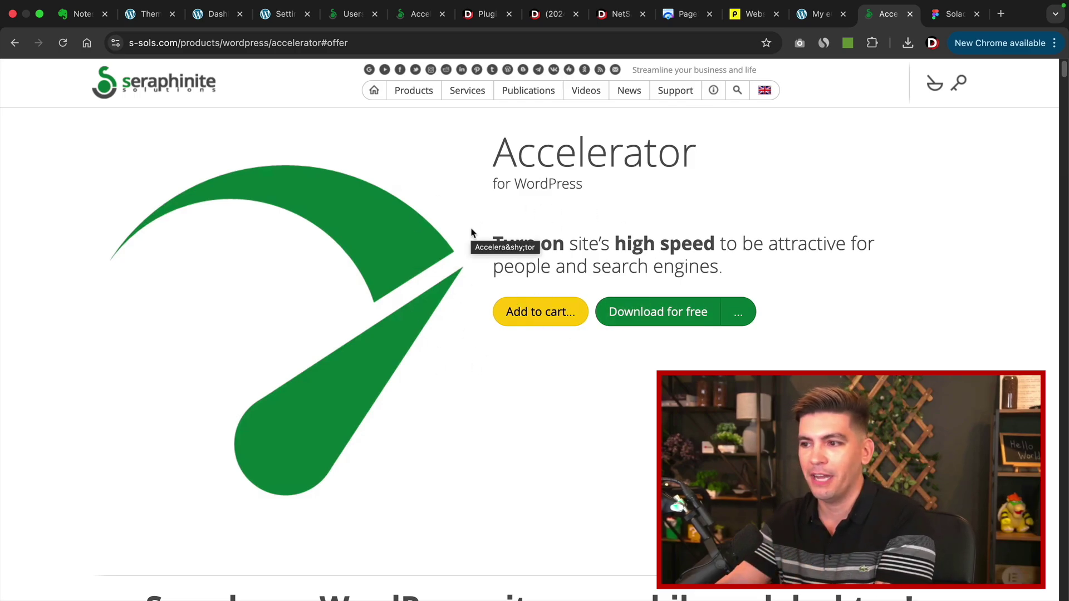
# Step: Jump to the Accelerator full-version offer at €71.76 per year for one site
pyautogui.click(548, 315)
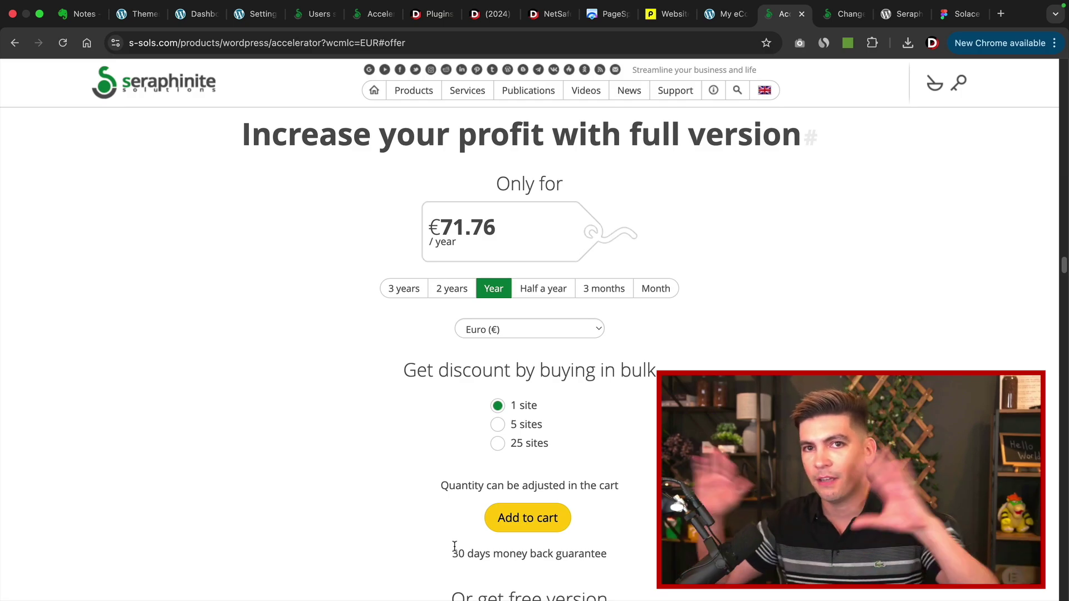
pyautogui.scroll(1, 426, 530)
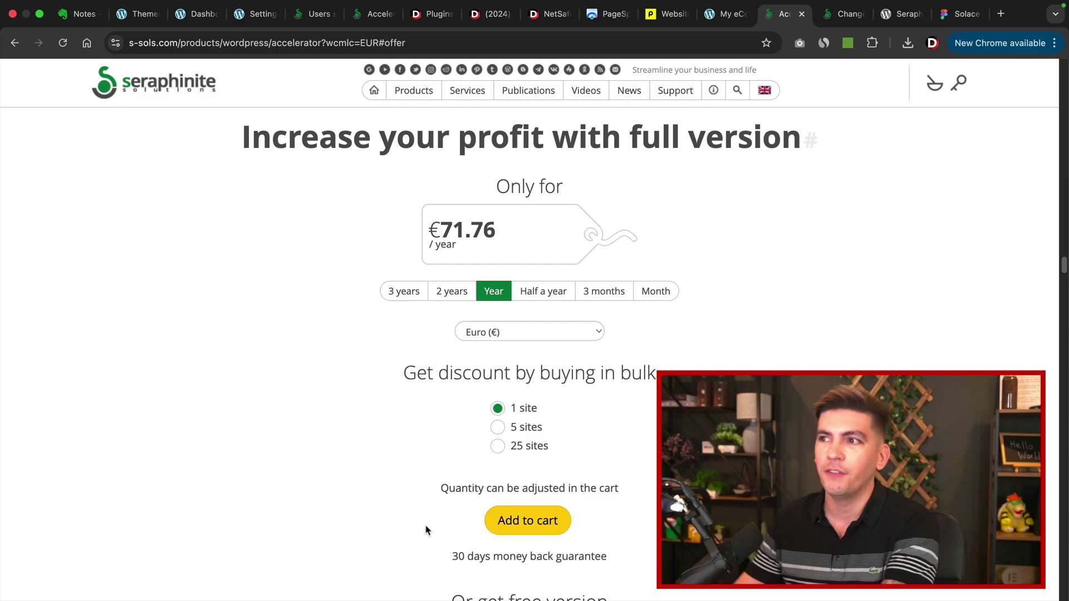
# Step: Open the Seraphinite Accelerator wordpress.org page and scroll to its Features list and 4.8-star rating
pyautogui.moveTo(905, 14); pyautogui.dragTo(847, 13)
pyautogui.scroll(-3, 669, 309)
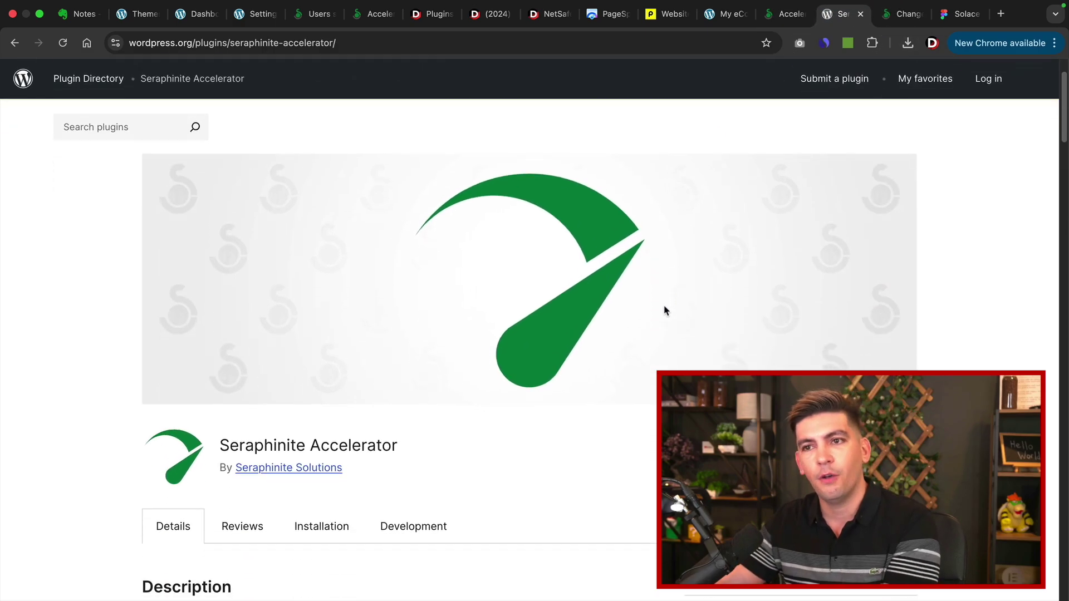
pyautogui.scroll(-3, 663, 352)
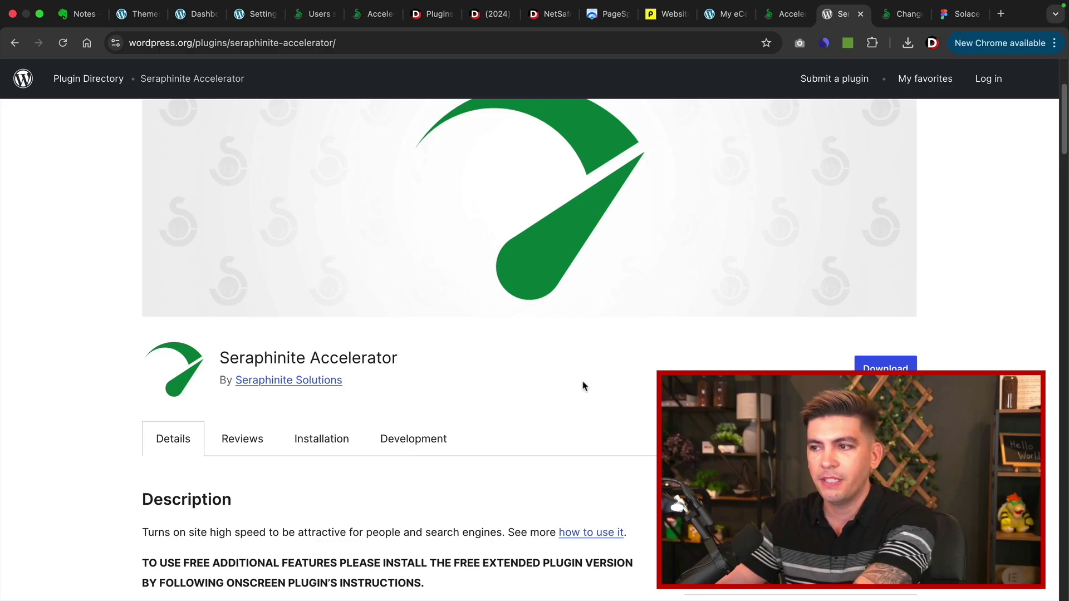
pyautogui.scroll(-10, 584, 385)
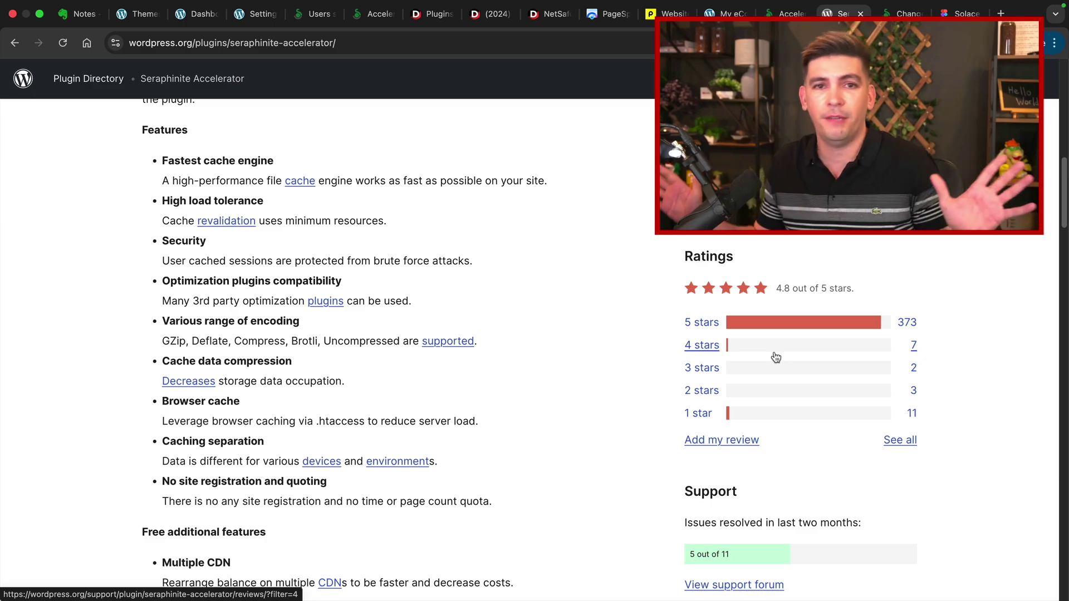
# Step: Switch back to the Accelerator product page and scroll through the five-star testimonials to the footer
pyautogui.click(782, 12)
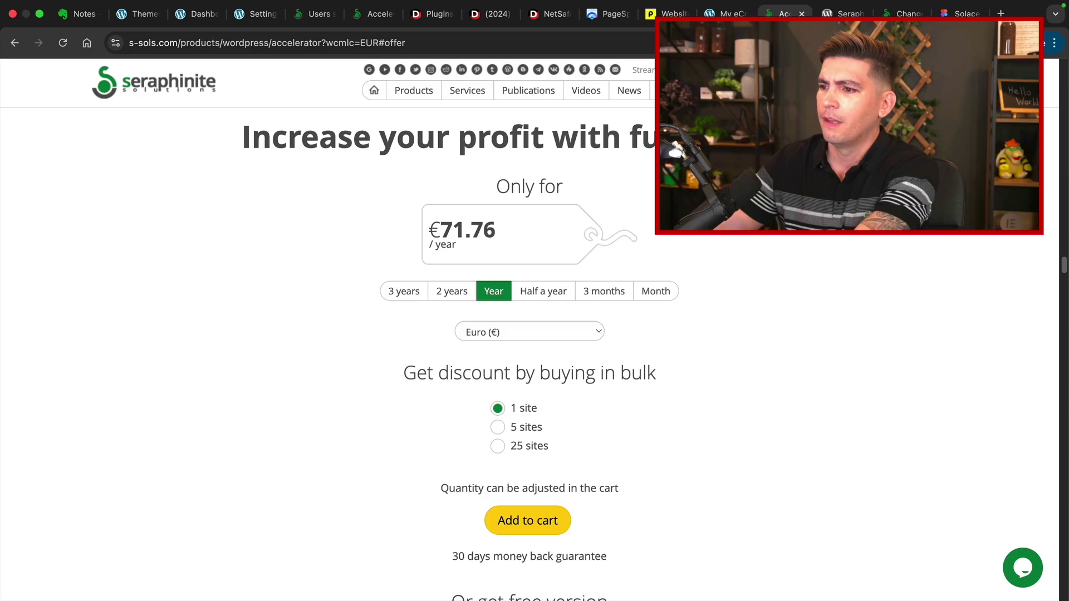
pyautogui.scroll(-20, 689, 383)
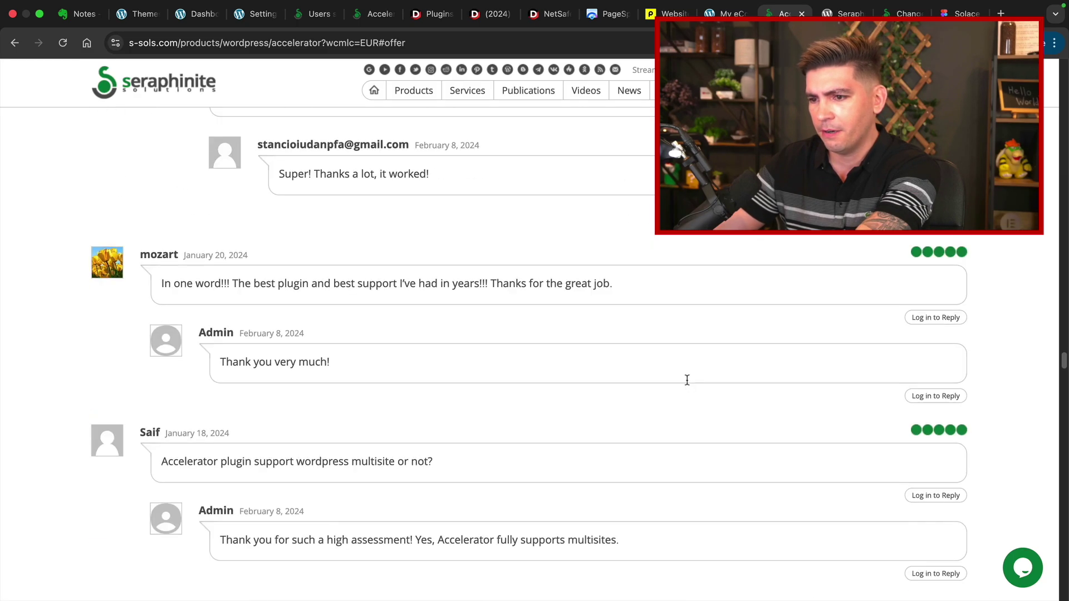
pyautogui.scroll(-20, 395, 347)
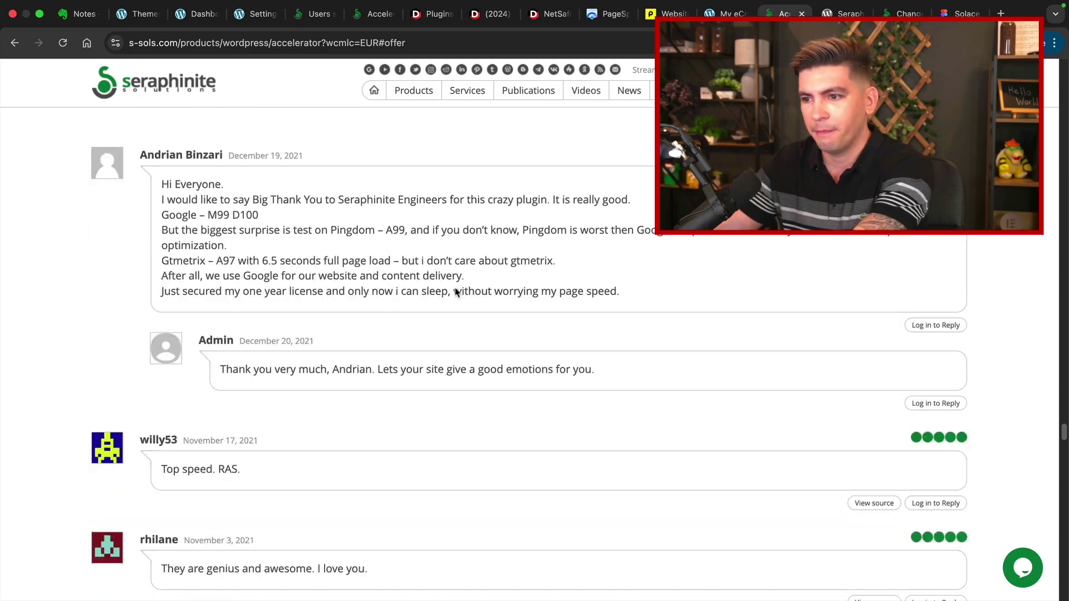
pyautogui.scroll(-20, 455, 292)
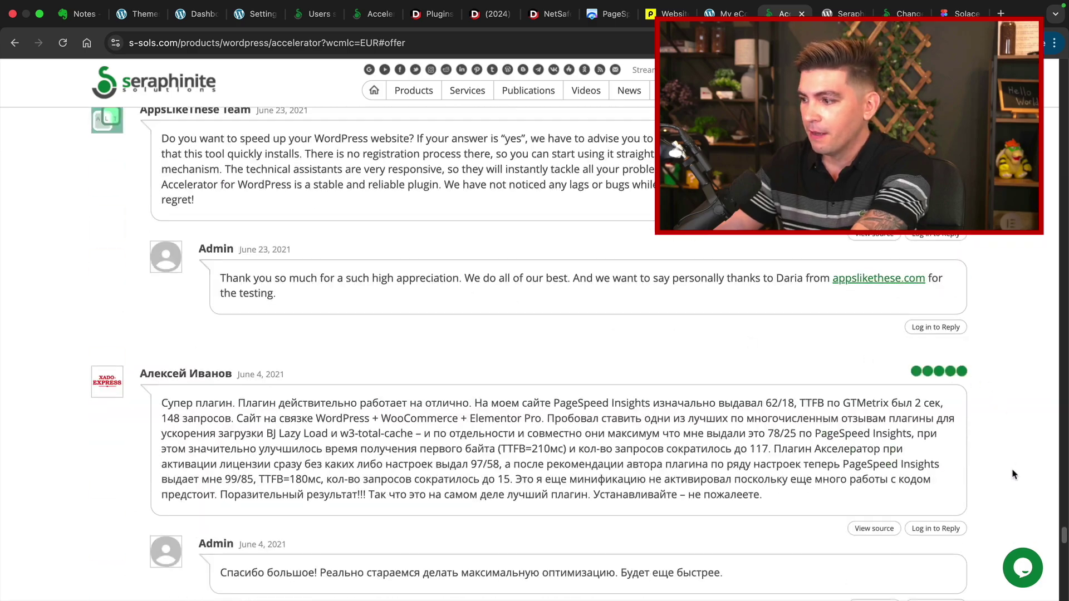
pyautogui.moveTo(1064, 544); pyautogui.dragTo(1063, 595)
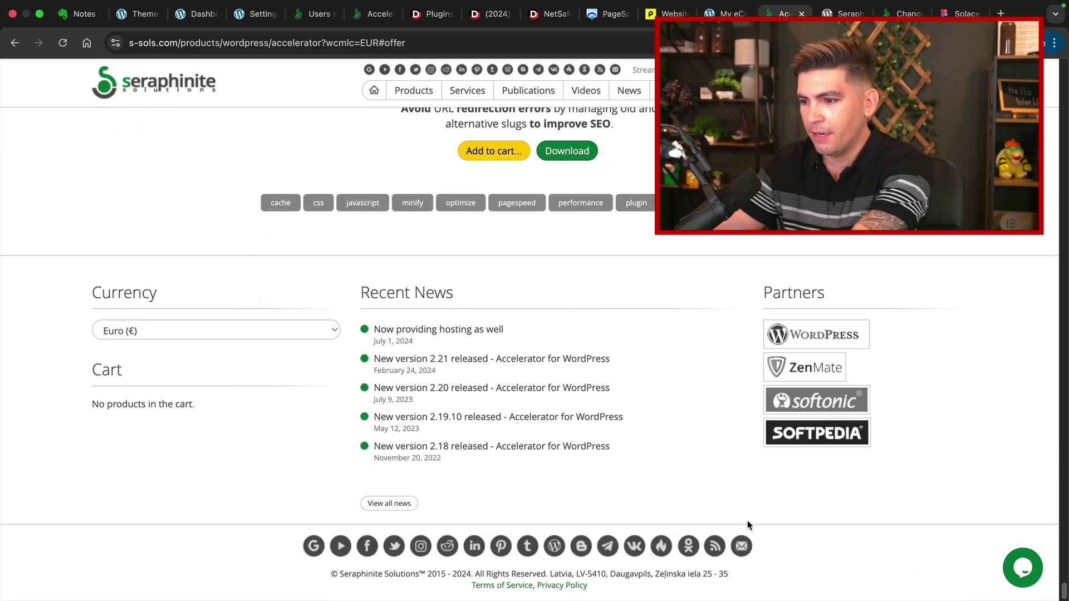